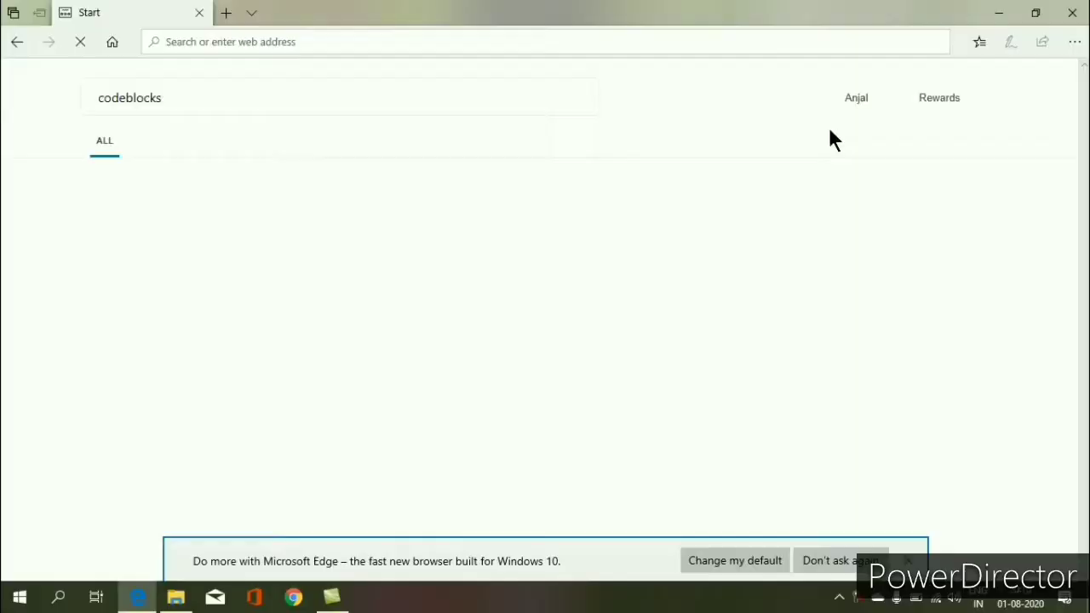
Open the Code::Blocks website from the search results and go to its binary release downloads page.
{"action": "left_click", "coordinate": [124, 219]}
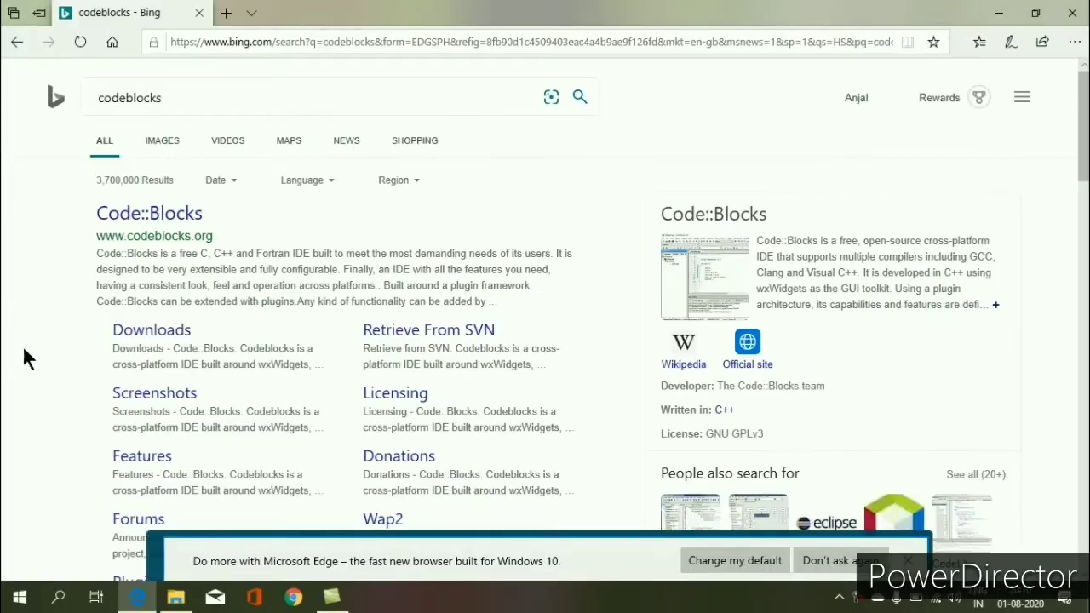
{"action": "left_click", "coordinate": [124, 219]}
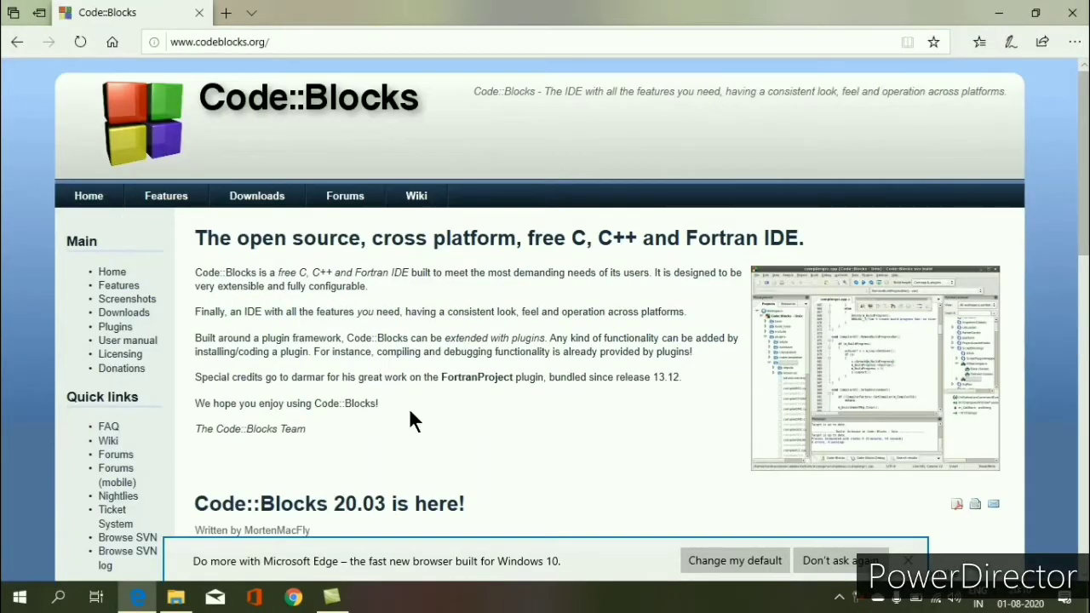
{"action": "scroll", "coordinate": [411, 407], "scroll_direction": "down", "scroll_amount": 4}
{"action": "left_click", "coordinate": [222, 281]}
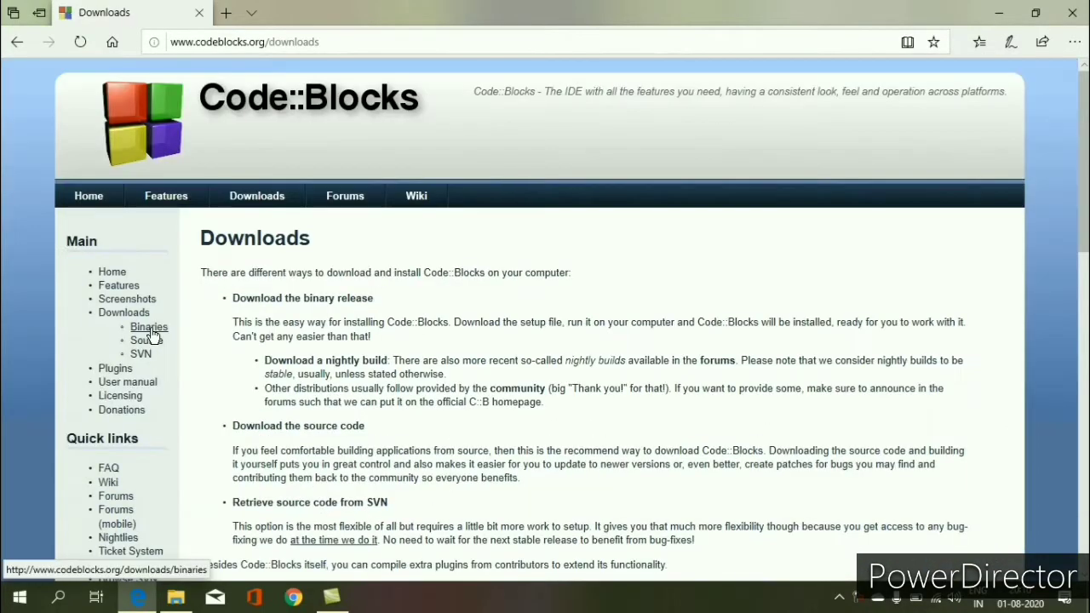
{"action": "left_click", "coordinate": [150, 330]}
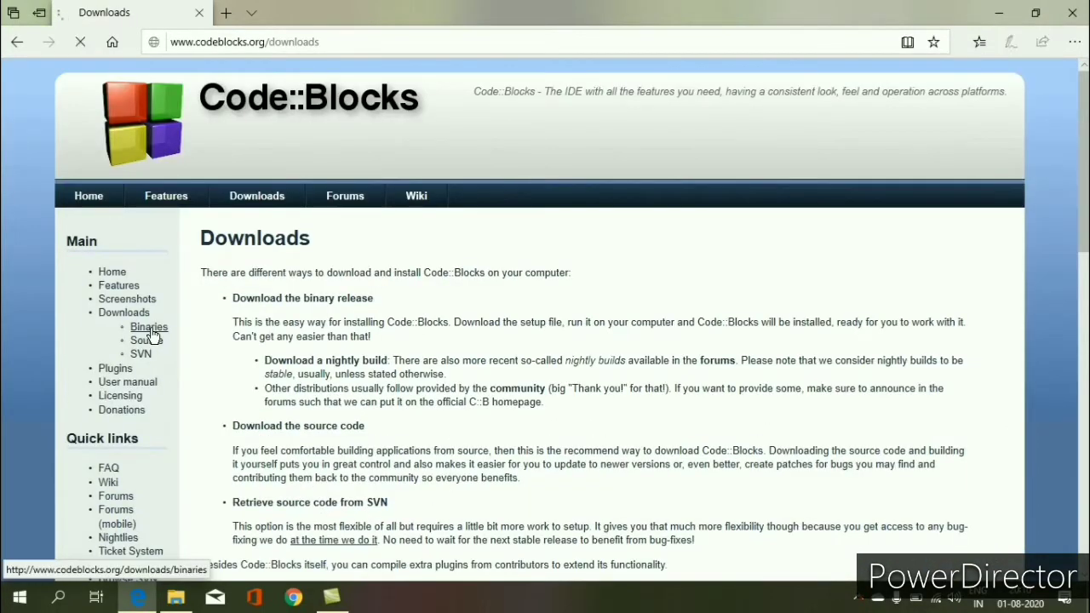
{"action": "scroll", "coordinate": [351, 386], "scroll_direction": "down", "scroll_amount": 2}
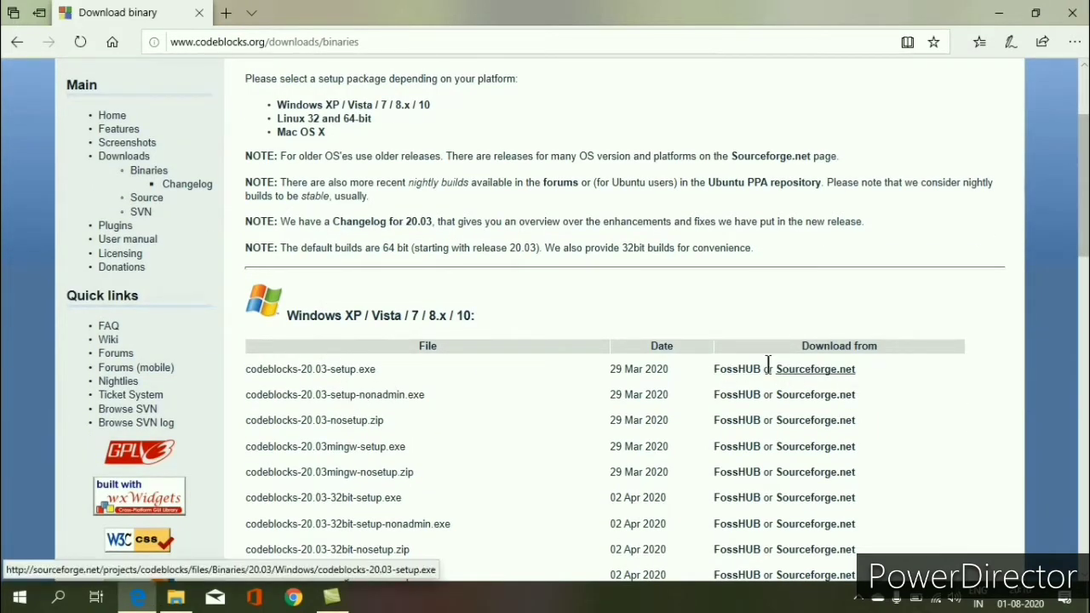
Download codeblocks-20.03-setup.exe for Windows from Sourceforge.net.
{"action": "left_click", "coordinate": [811, 372]}
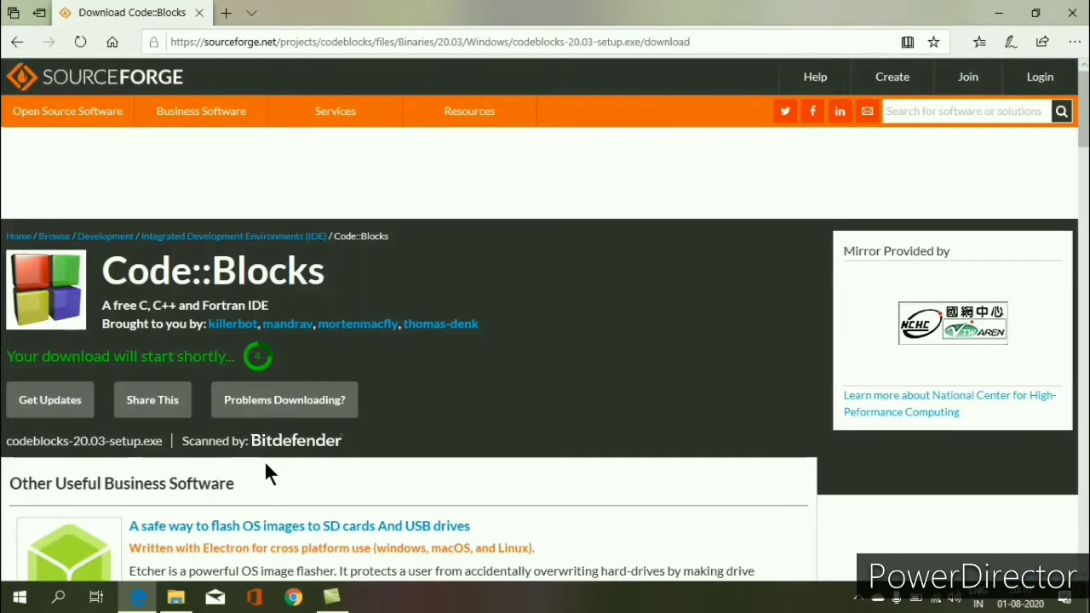
{"action": "scroll", "coordinate": [266, 466], "scroll_direction": "down", "scroll_amount": 1}
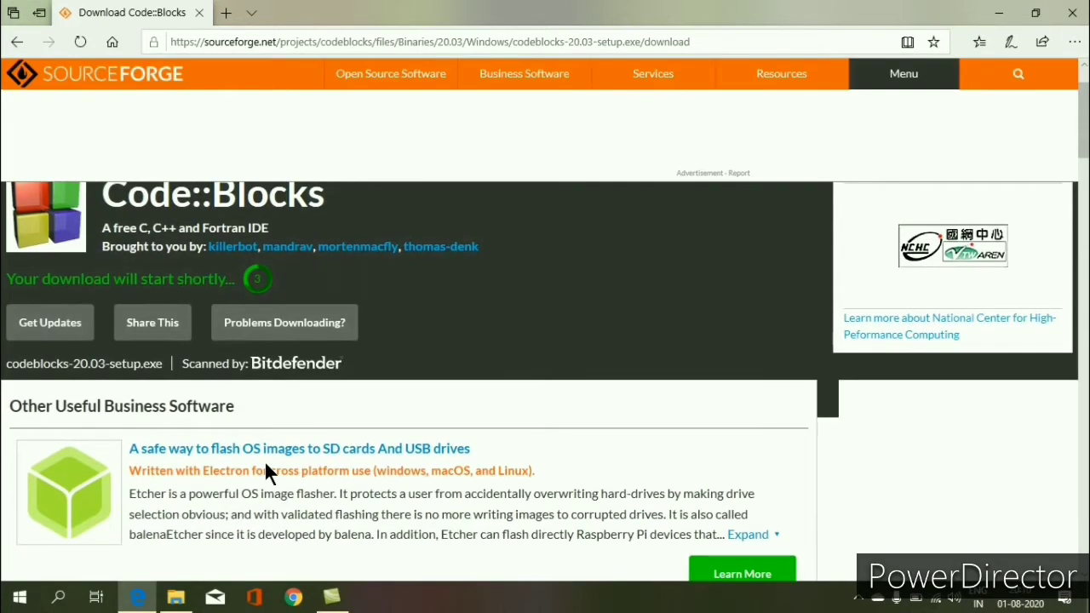
{"action": "scroll", "coordinate": [266, 465], "scroll_direction": "up", "scroll_amount": 1}
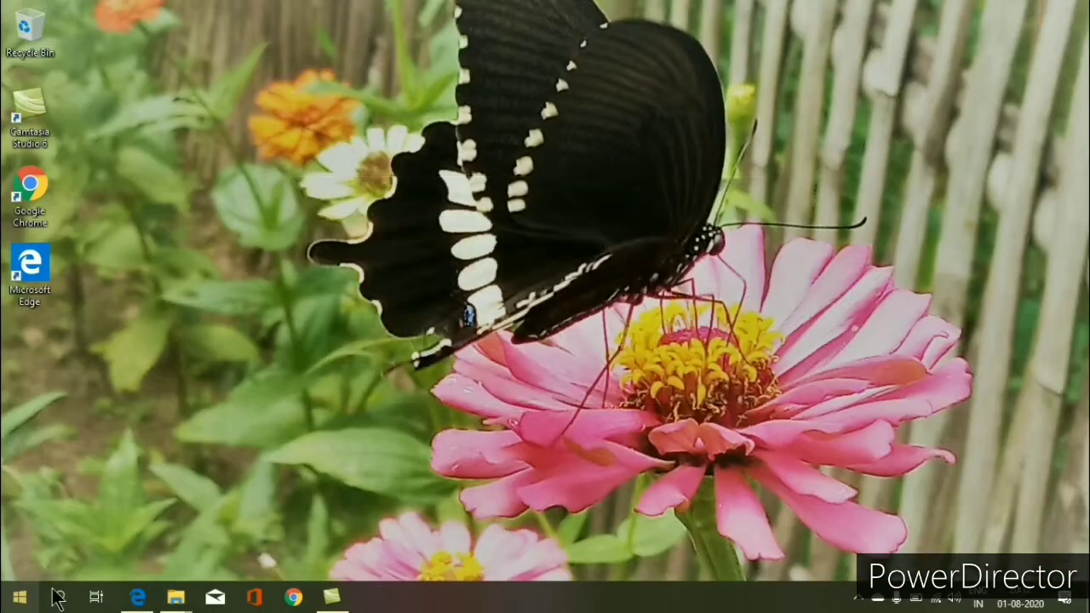
Install Code::Blocks with the full component set in C:\Program Files\CodeBlocks and run it when the installation ends.
{"action": "left_click", "coordinate": [640, 422]}
{"action": "left_click", "coordinate": [648, 423]}
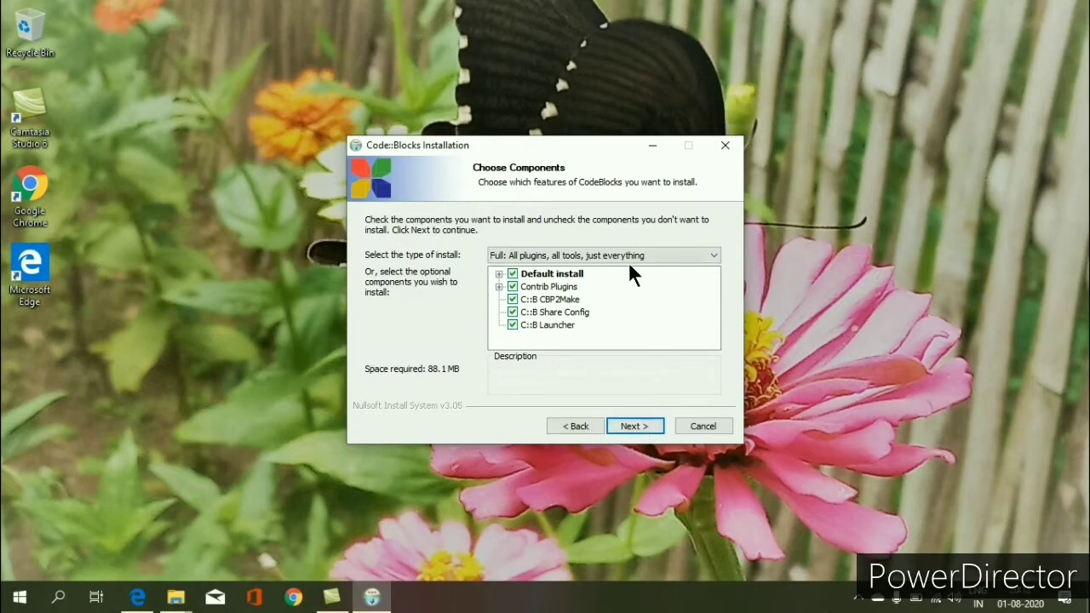
{"action": "left_click", "coordinate": [630, 433]}
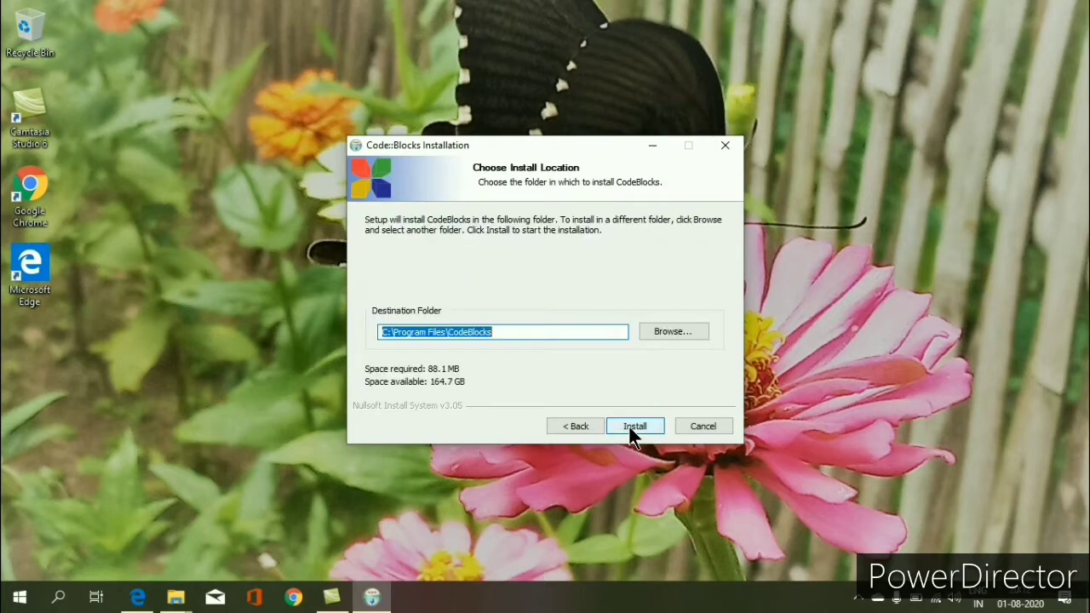
{"action": "left_click", "coordinate": [634, 426]}
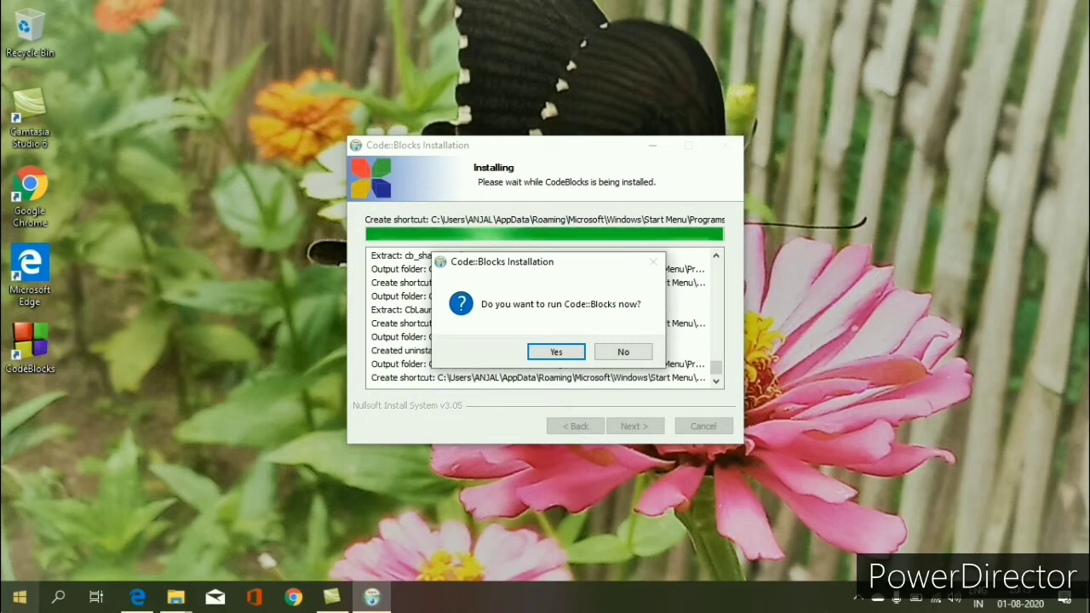
{"action": "key", "text": "Return"}
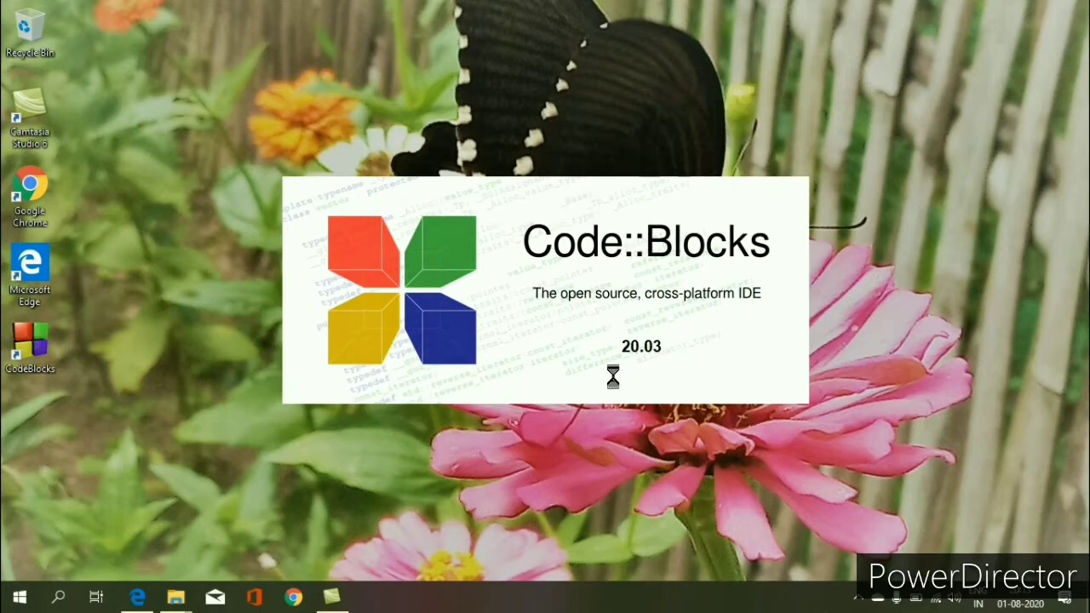
{"action": "left_click", "coordinate": [858, 597]}
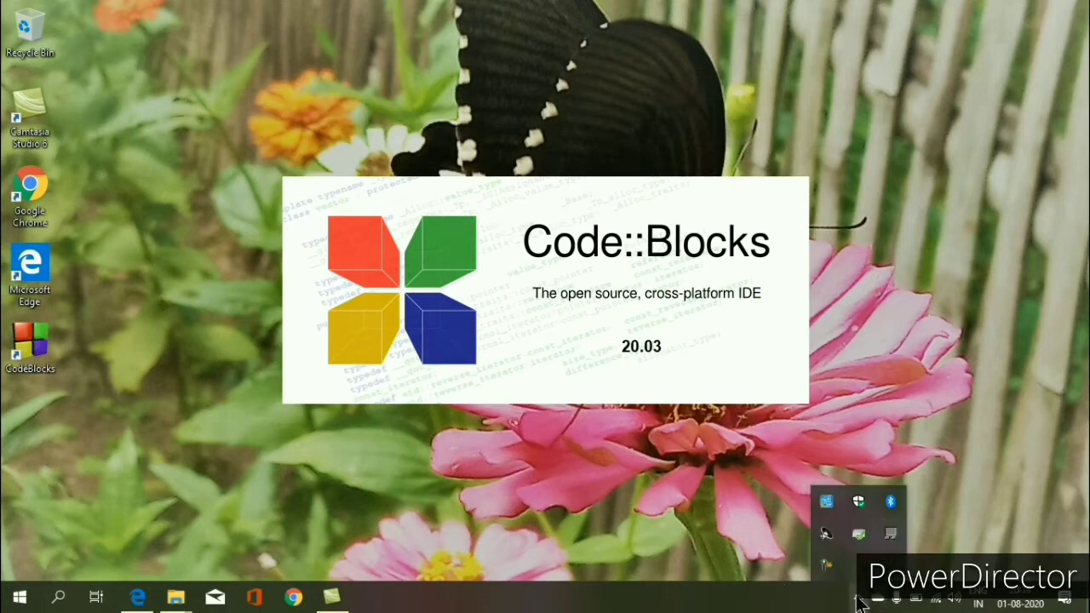
{"action": "left_click", "coordinate": [857, 597]}
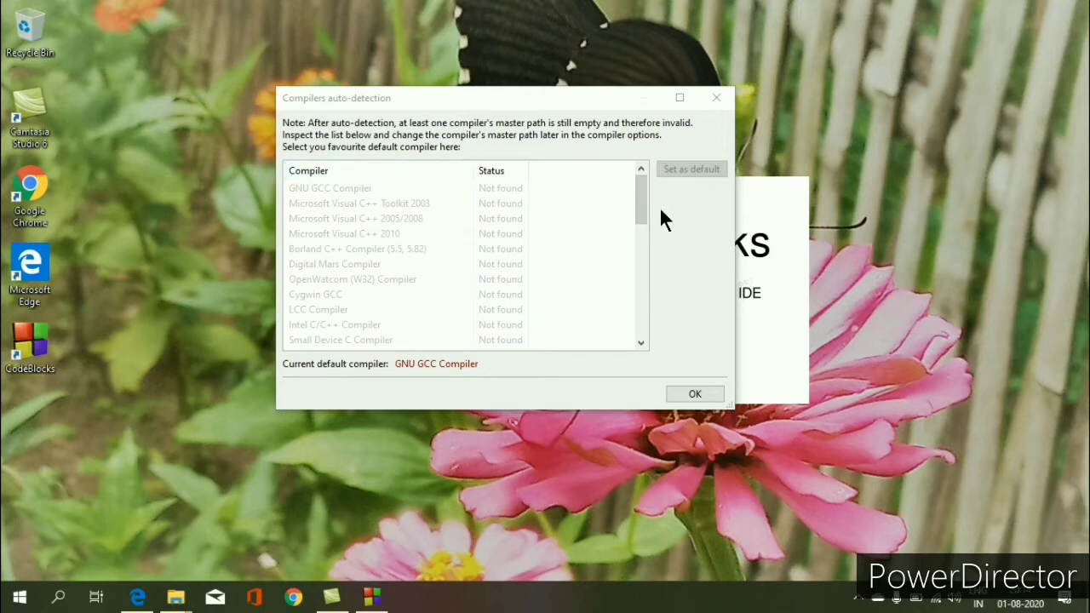
Accept the compiler auto-detection list and leave the C/C++ file associations as they are.
{"action": "mouse_move", "coordinate": [643, 209]}
{"action": "left_mouse_down"}
{"action": "mouse_move", "coordinate": [627, 343]}
{"action": "mouse_move", "coordinate": [640, 200]}
{"action": "left_mouse_up"}
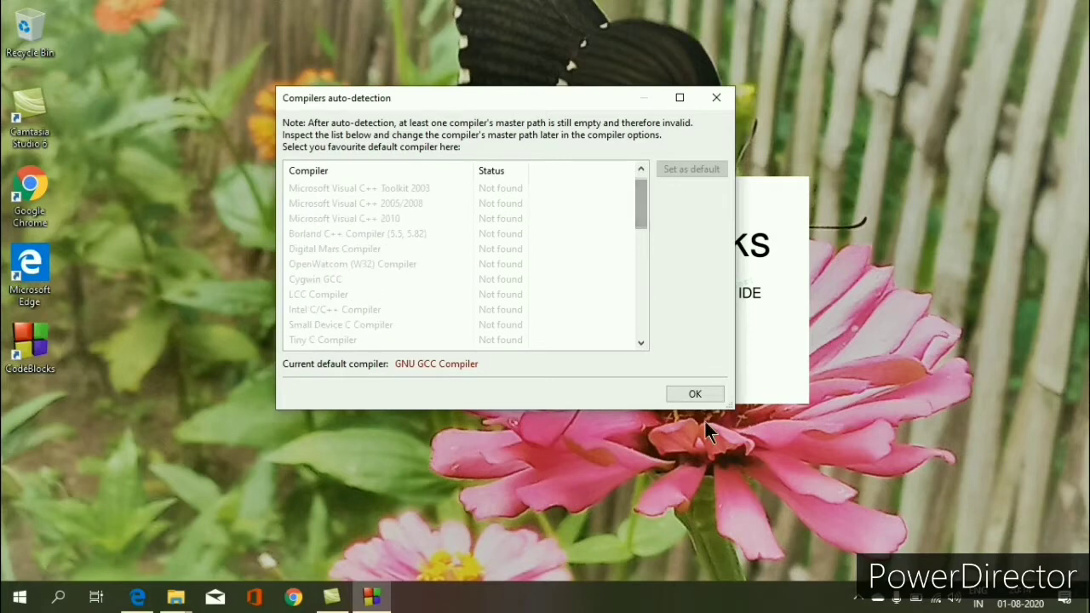
{"action": "left_click", "coordinate": [696, 395]}
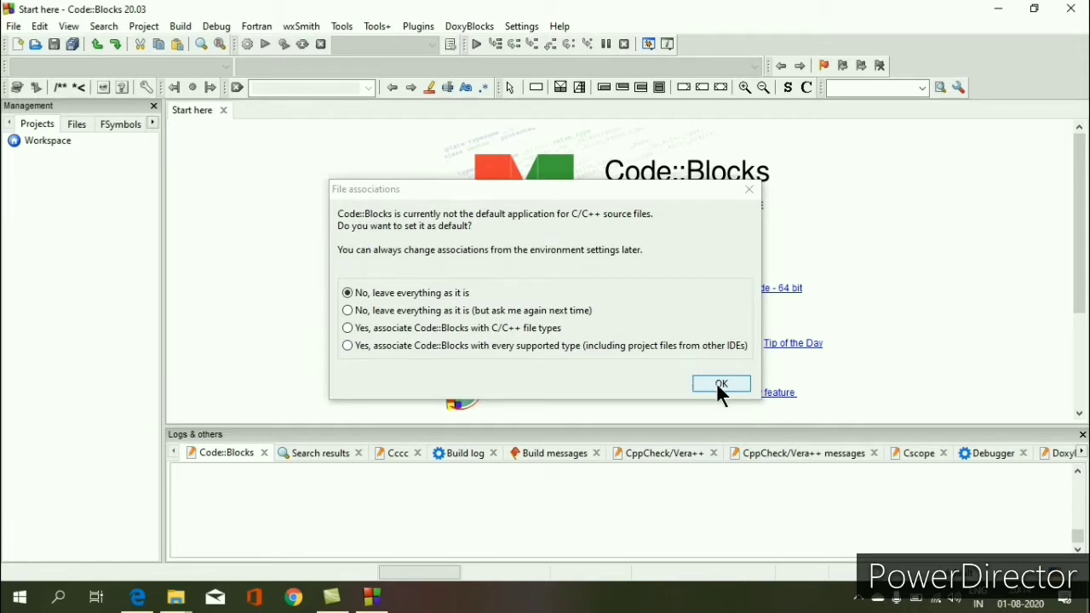
{"action": "left_click", "coordinate": [721, 385]}
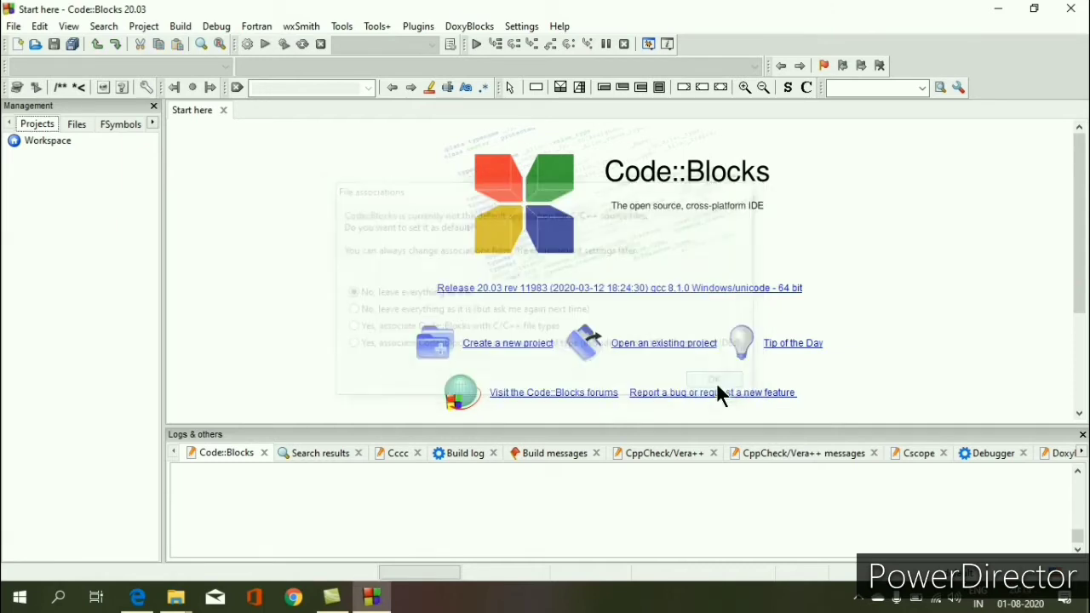
Switch to the MinGW download page in Chrome and launch the downloaded mingw-get-setup.exe.
{"action": "left_click", "coordinate": [996, 12]}
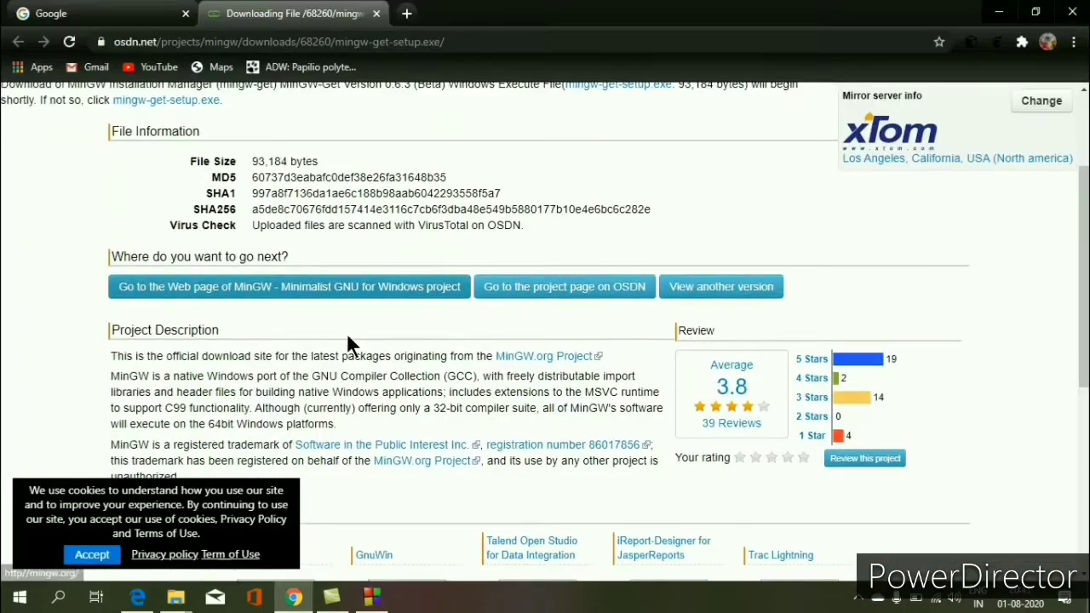
{"action": "scroll", "coordinate": [345, 330], "scroll_direction": "down", "scroll_amount": 3}
{"action": "scroll", "coordinate": [345, 329], "scroll_direction": "down", "scroll_amount": 2}
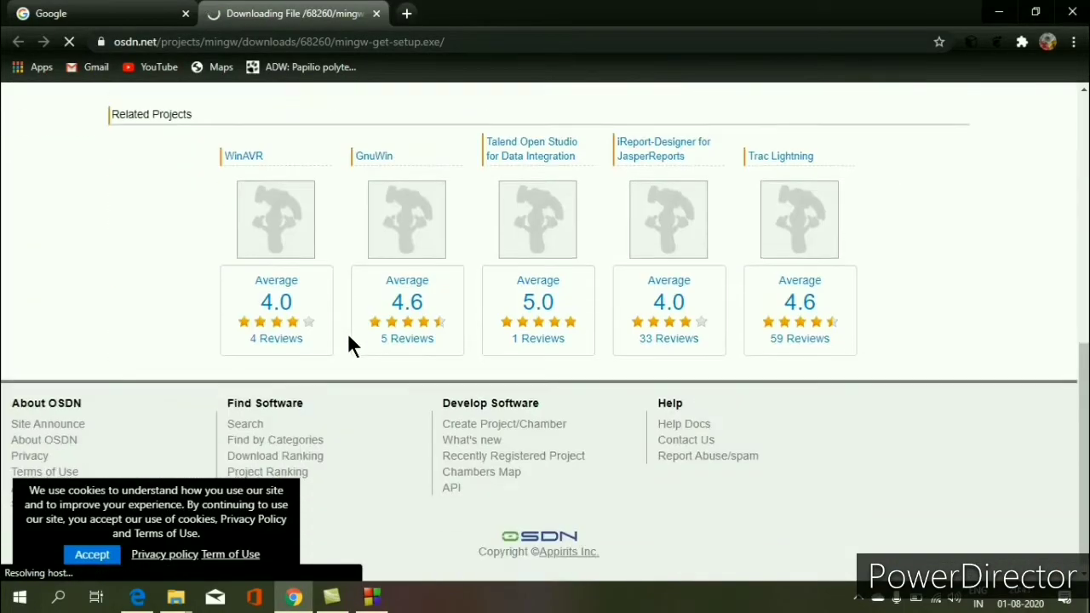
{"action": "scroll", "coordinate": [346, 329], "scroll_direction": "up", "scroll_amount": 6}
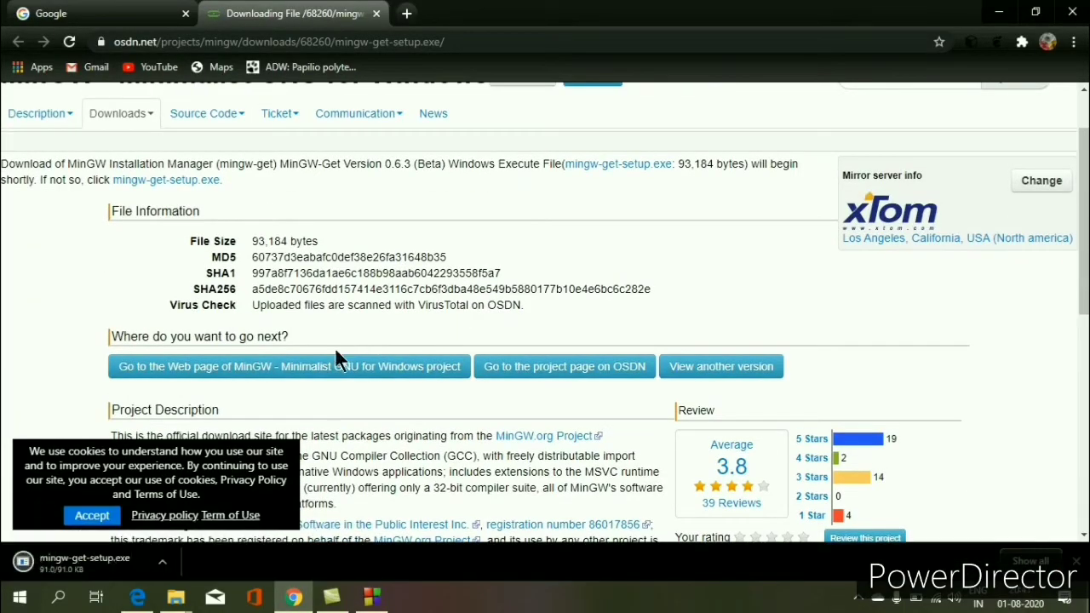
{"action": "left_click", "coordinate": [108, 562]}
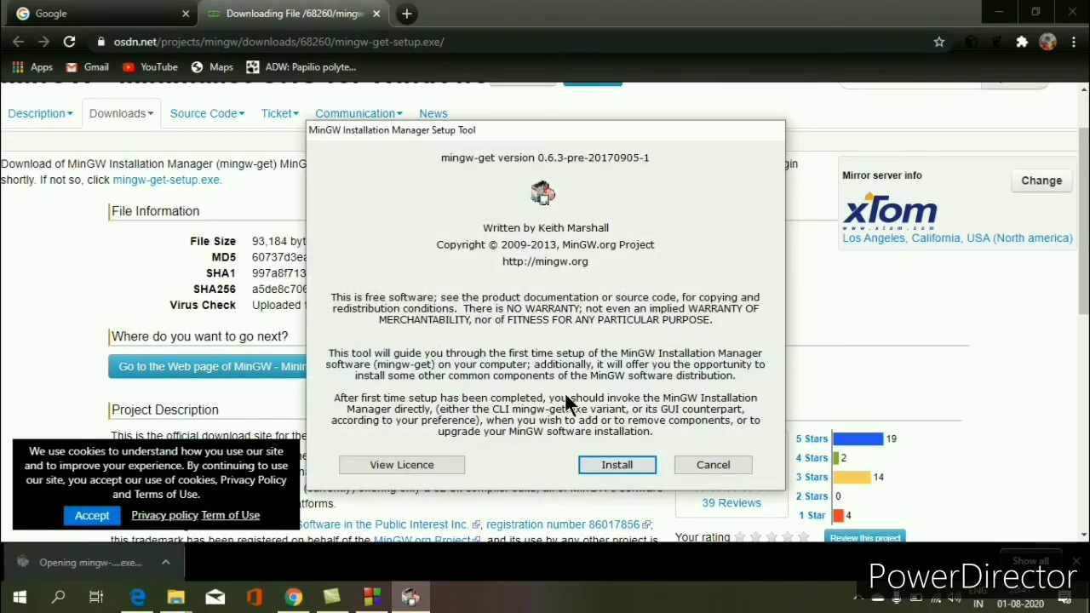
Install the MinGW Installation Manager in C:\MinGW with the default interface and shortcut options, and continue to the package manager.
{"action": "left_click", "coordinate": [607, 465]}
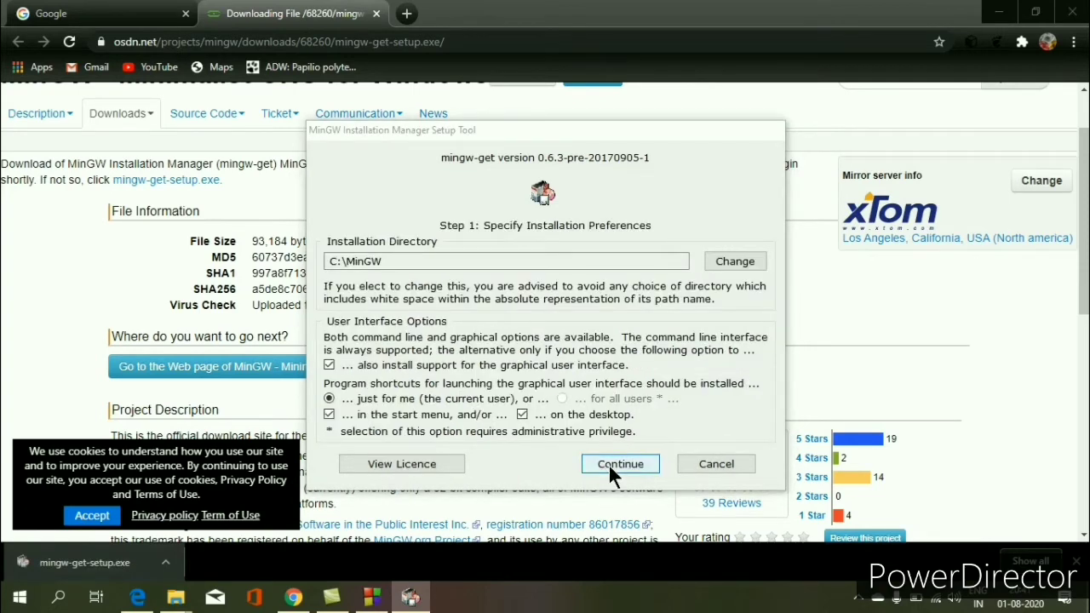
{"action": "left_click", "coordinate": [609, 462]}
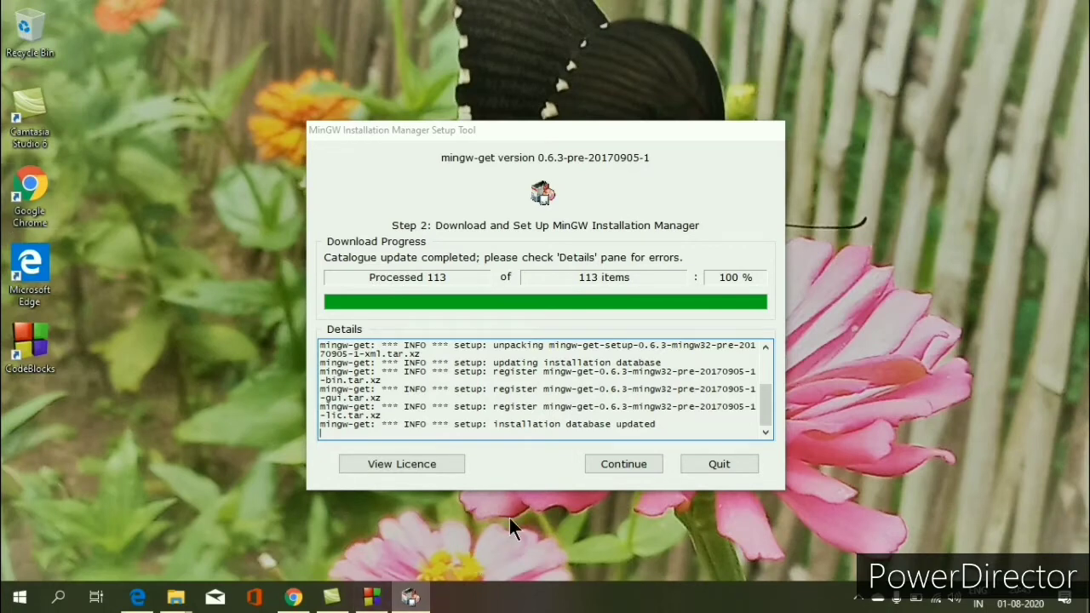
{"action": "left_click", "coordinate": [606, 464]}
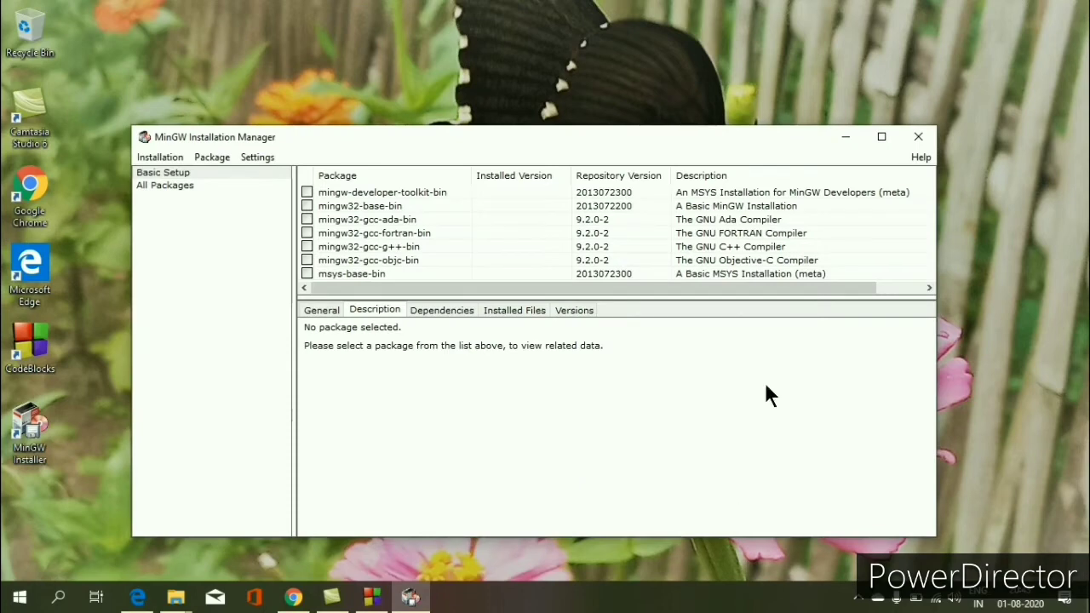
Maximize the MinGW Installation Manager and mark mingw32-base-bin and mingw32-gcc-fortran-bin for installation.
{"action": "left_click", "coordinate": [882, 137]}
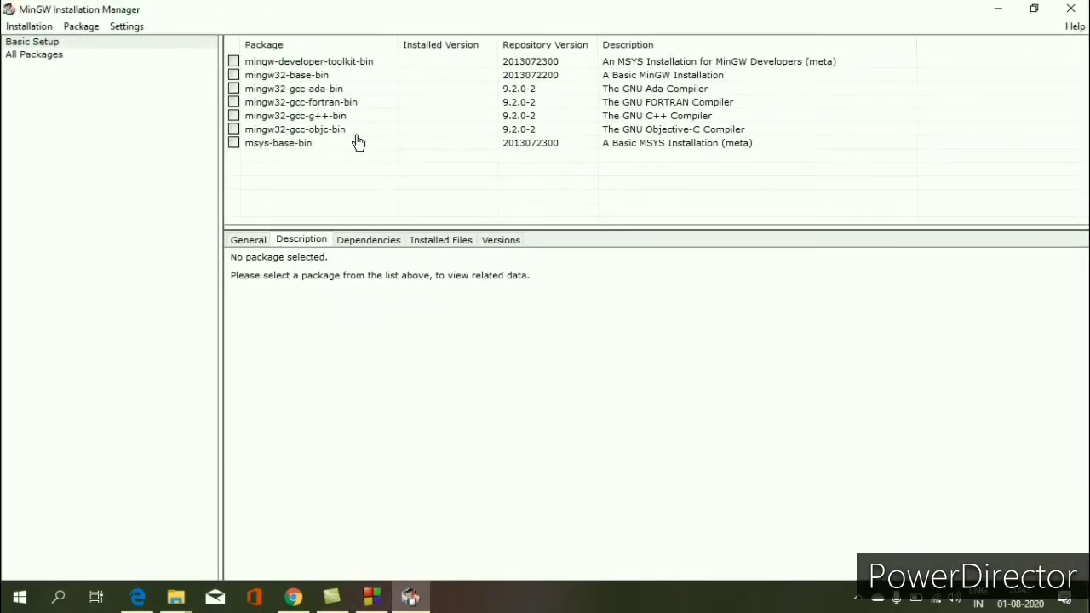
{"action": "right_click", "coordinate": [256, 103]}
{"action": "left_click", "coordinate": [281, 131]}
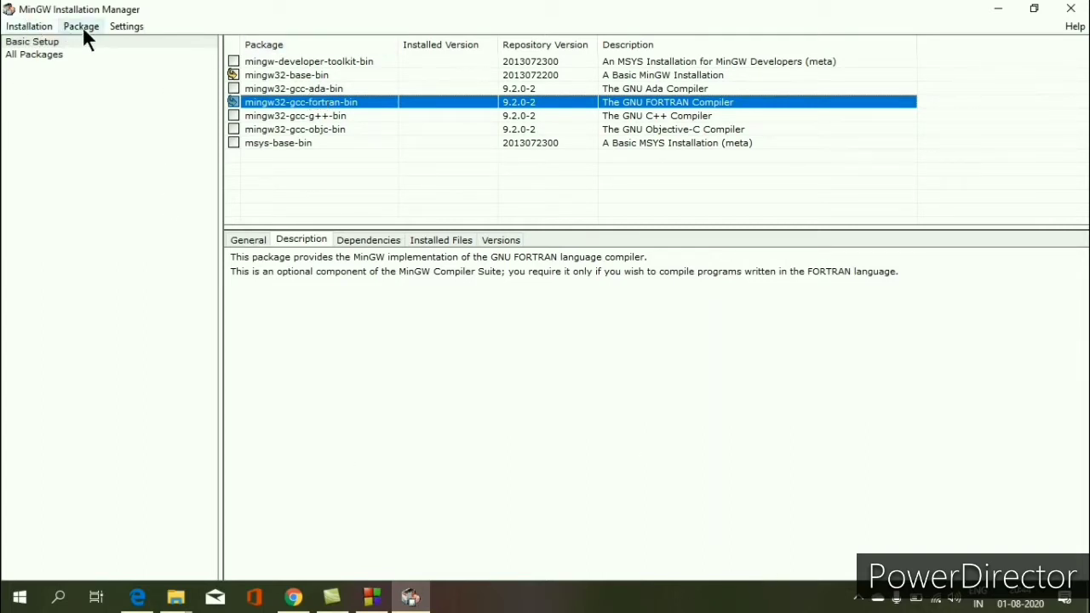
Apply the pending changes to install the marked MinGW packages, and close the installation manager.
{"action": "left_click", "coordinate": [30, 26]}
{"action": "mouse_move", "coordinate": [81, 27]}
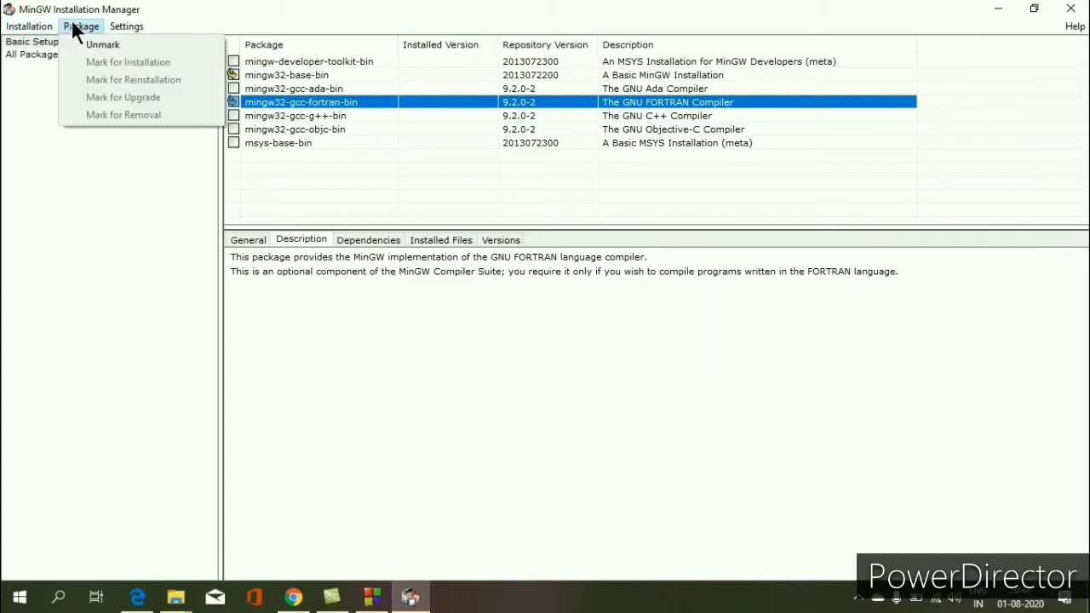
{"action": "mouse_move", "coordinate": [38, 26]}
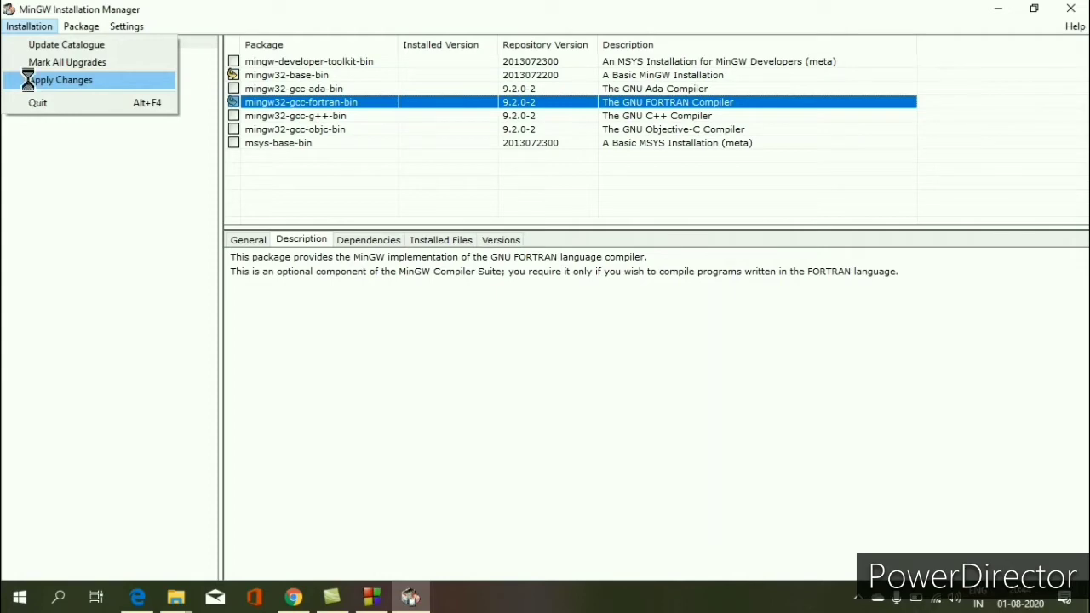
{"action": "left_click", "coordinate": [34, 80]}
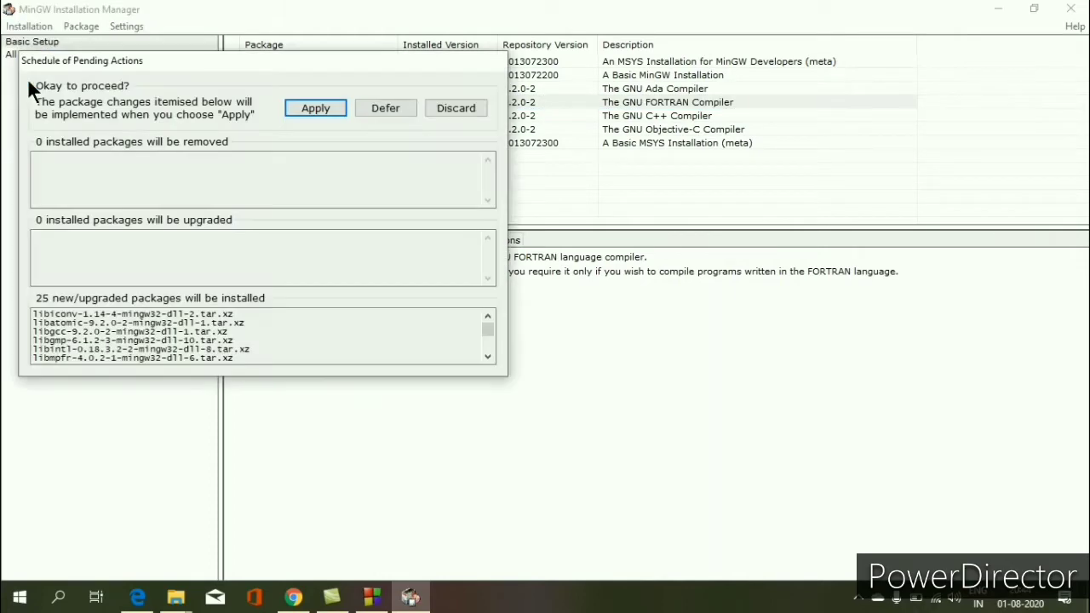
{"action": "left_click", "coordinate": [305, 108]}
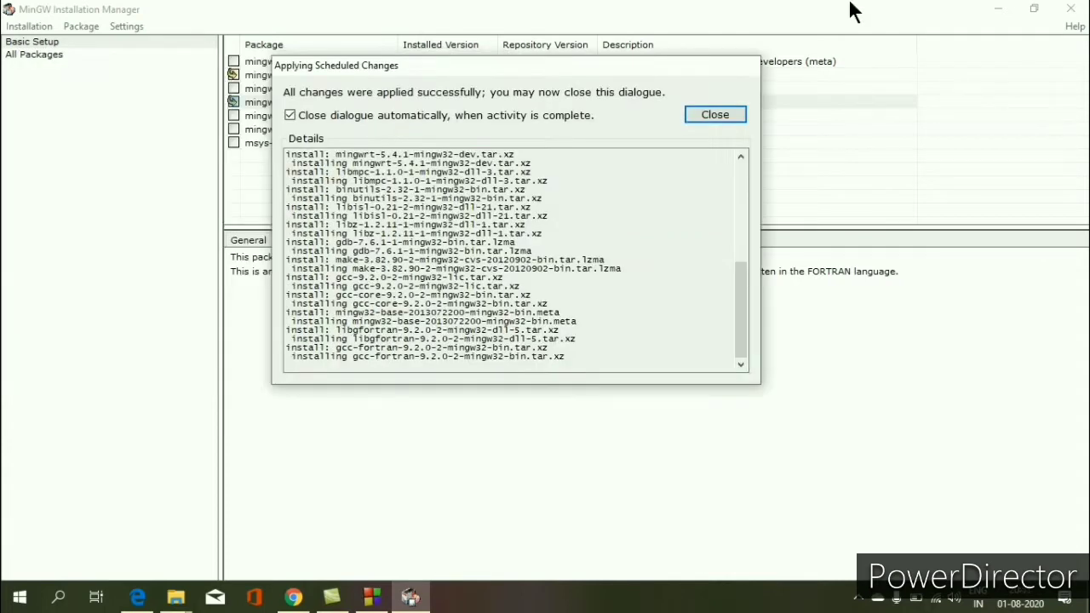
{"action": "left_click", "coordinate": [713, 118]}
{"action": "left_click", "coordinate": [1071, 11]}
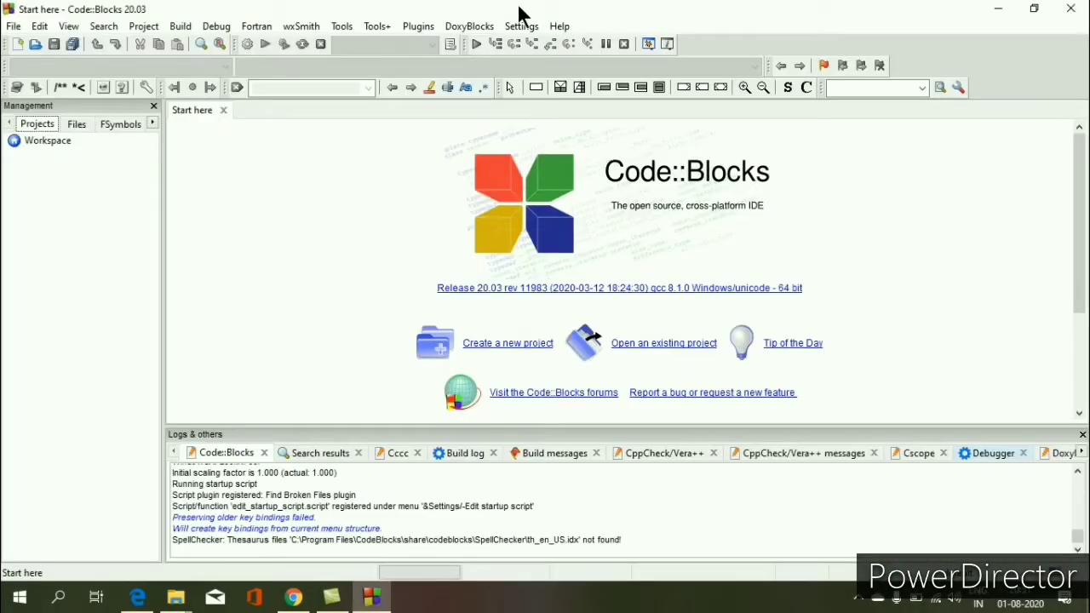
Auto-detect the GNU GCC Compiler's installation directory in the global compiler settings and save the settings.
{"action": "left_click", "coordinate": [522, 27]}
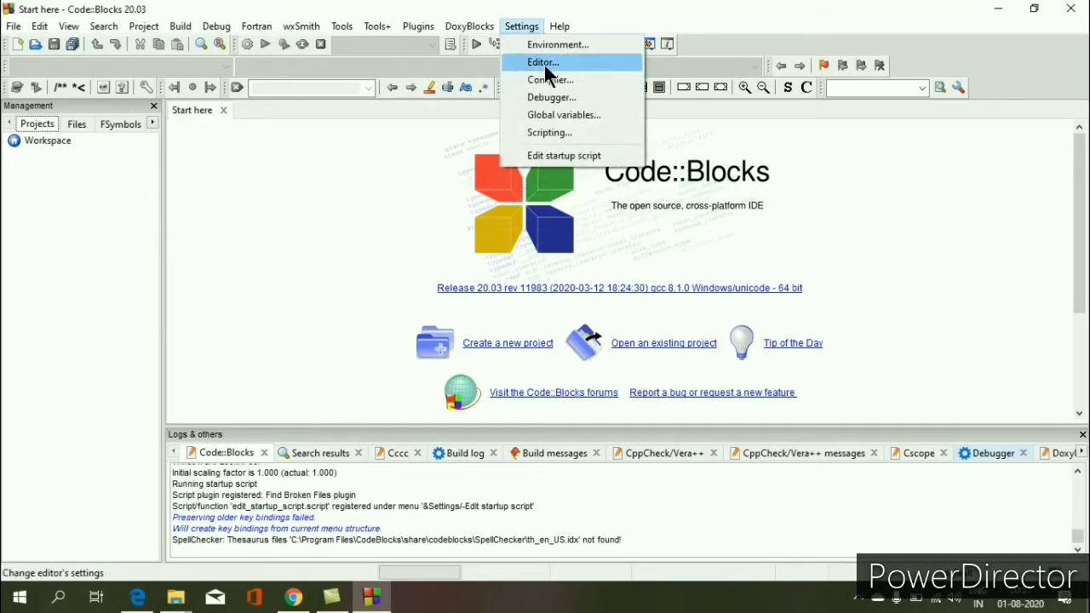
{"action": "left_click", "coordinate": [547, 78]}
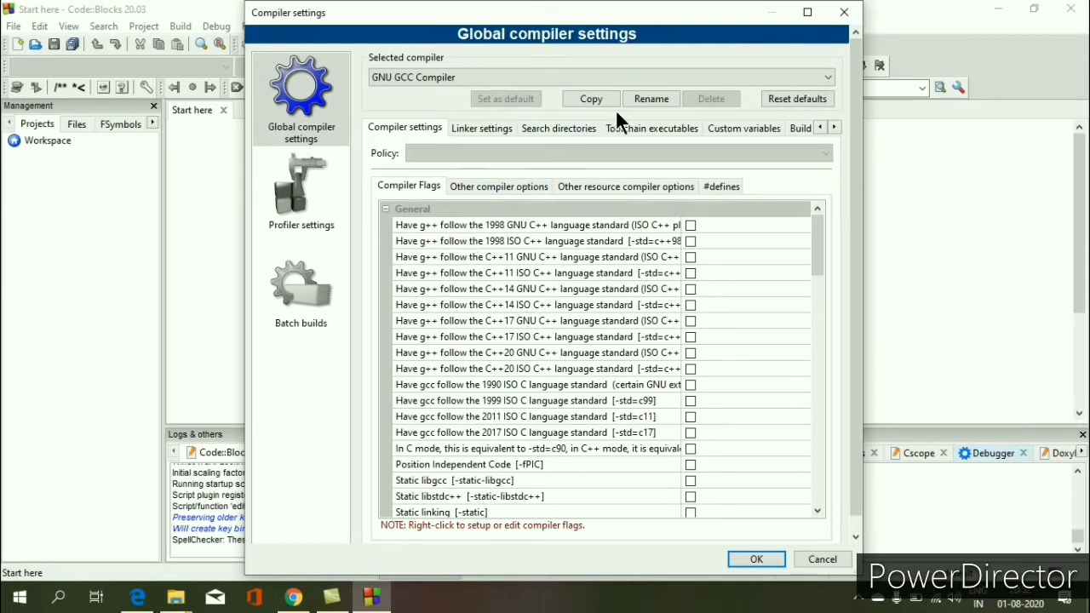
{"action": "left_click", "coordinate": [642, 127]}
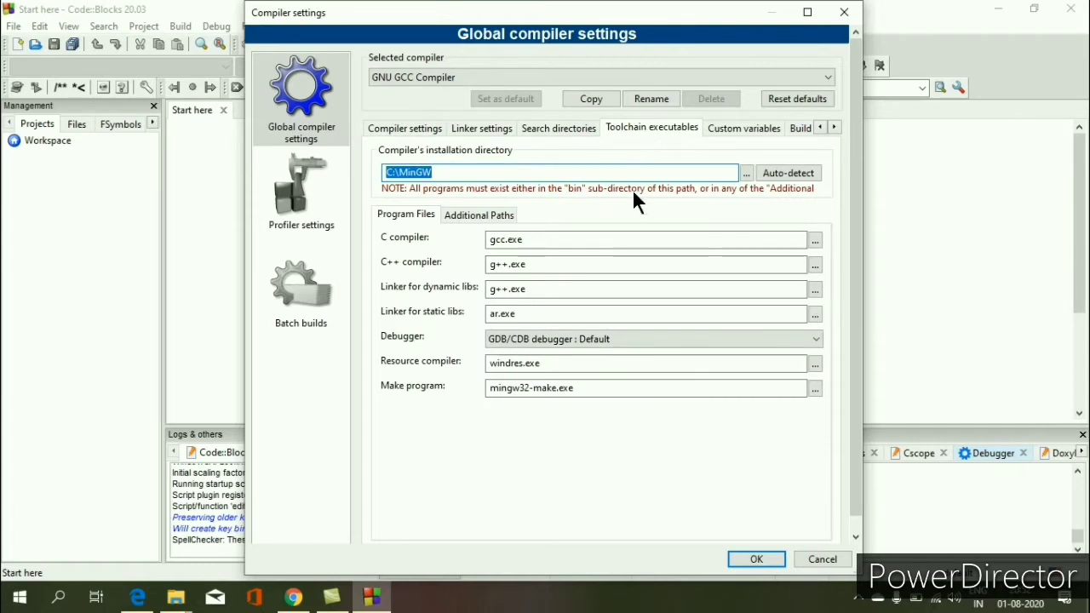
{"action": "left_click", "coordinate": [776, 174]}
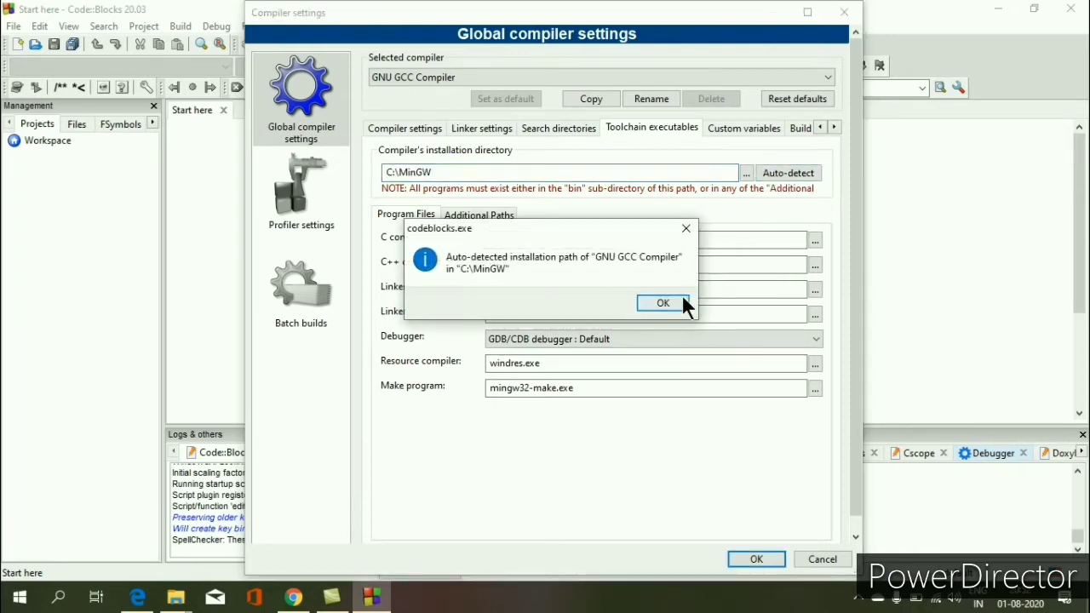
{"action": "left_click", "coordinate": [679, 300]}
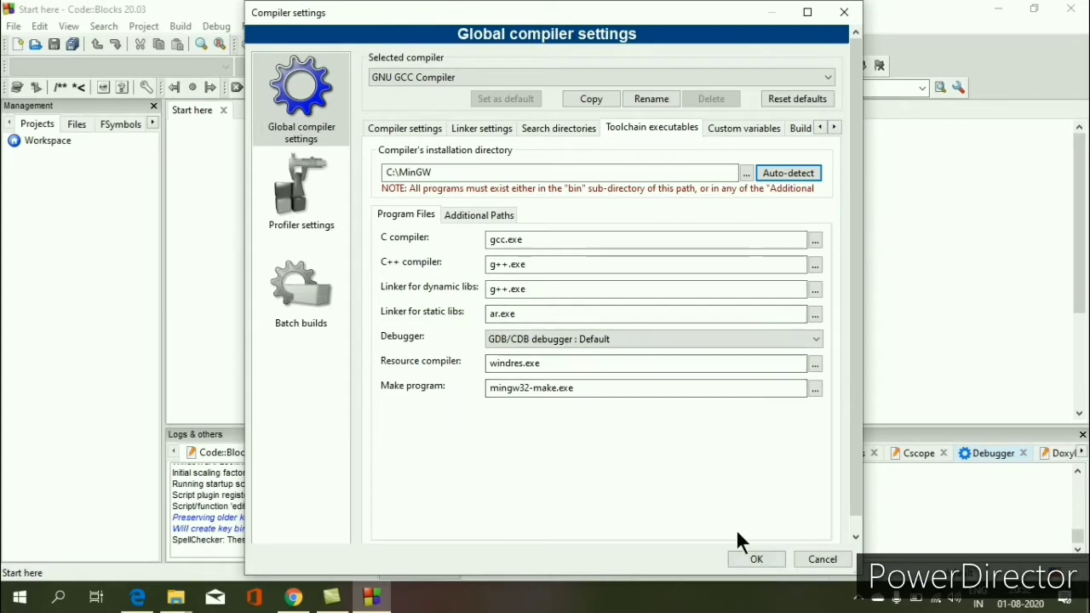
{"action": "left_click", "coordinate": [754, 559]}
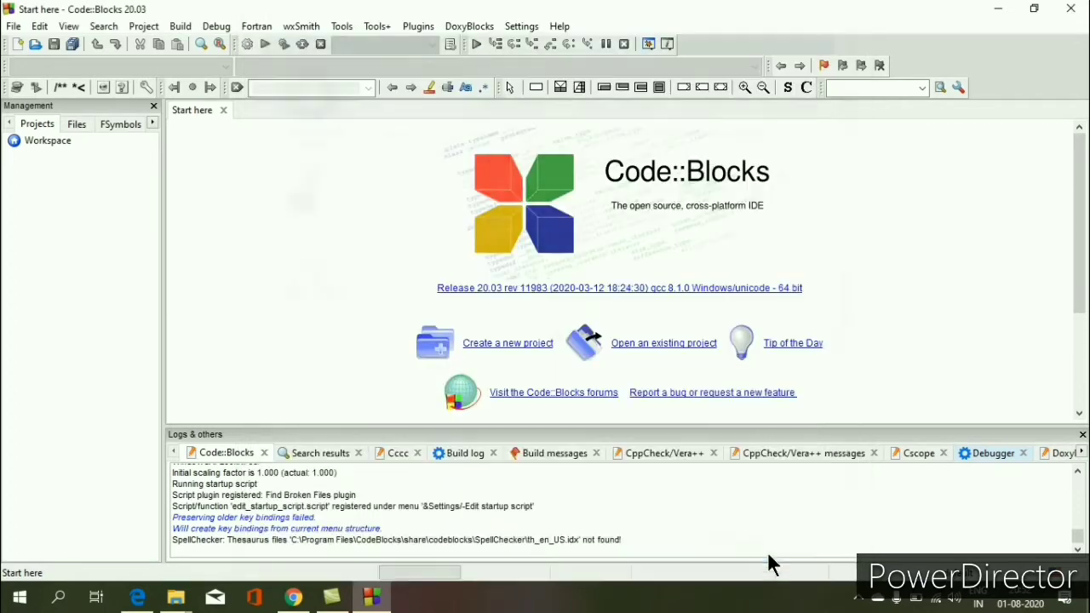
Select GNU Fortran Compiler in the global compiler settings, auto-detect its installation directory, and save the settings.
{"action": "left_click", "coordinate": [508, 30]}
{"action": "left_click", "coordinate": [524, 76]}
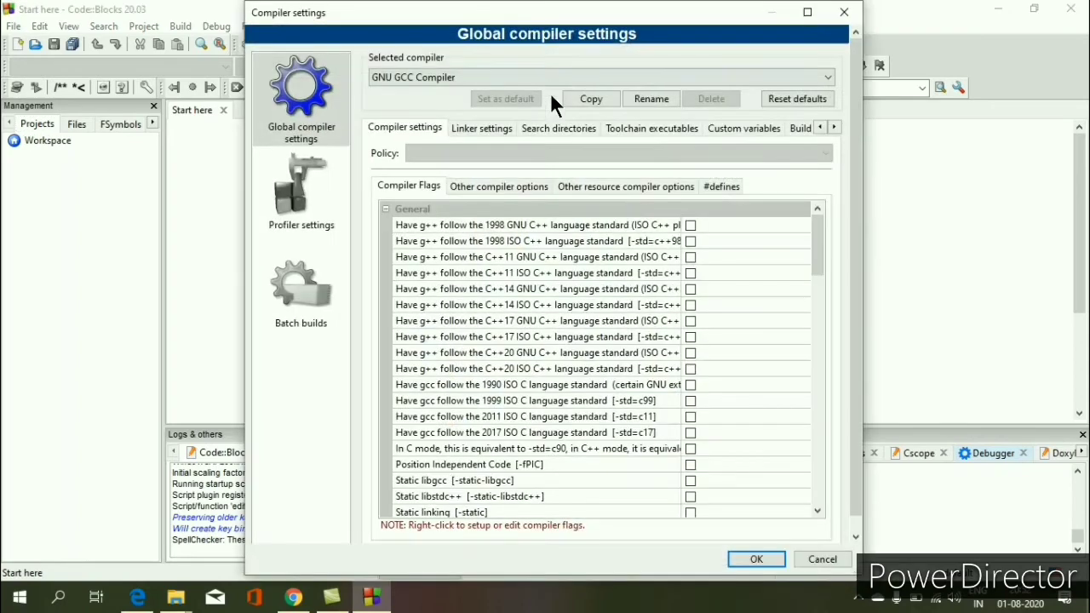
{"action": "left_click", "coordinate": [490, 75]}
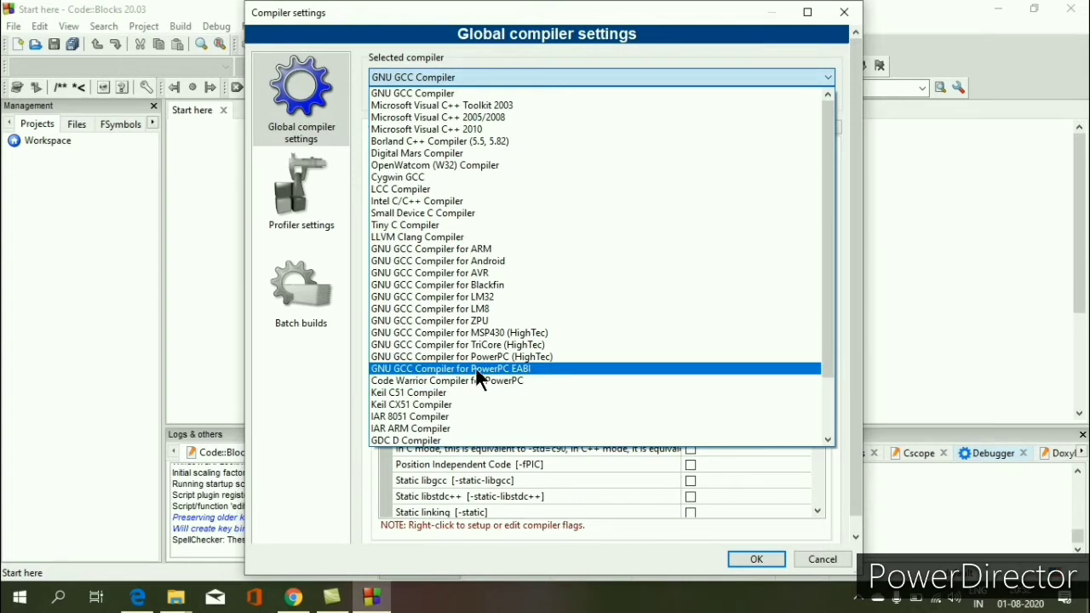
{"action": "scroll", "coordinate": [661, 343], "scroll_direction": "down", "scroll_amount": 2}
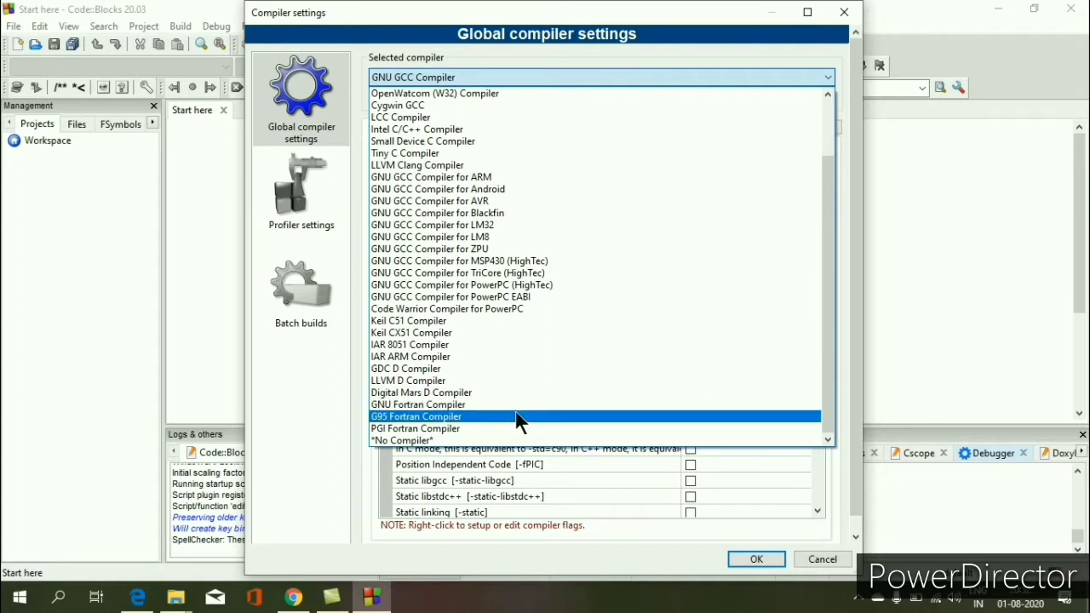
{"action": "left_click", "coordinate": [506, 404]}
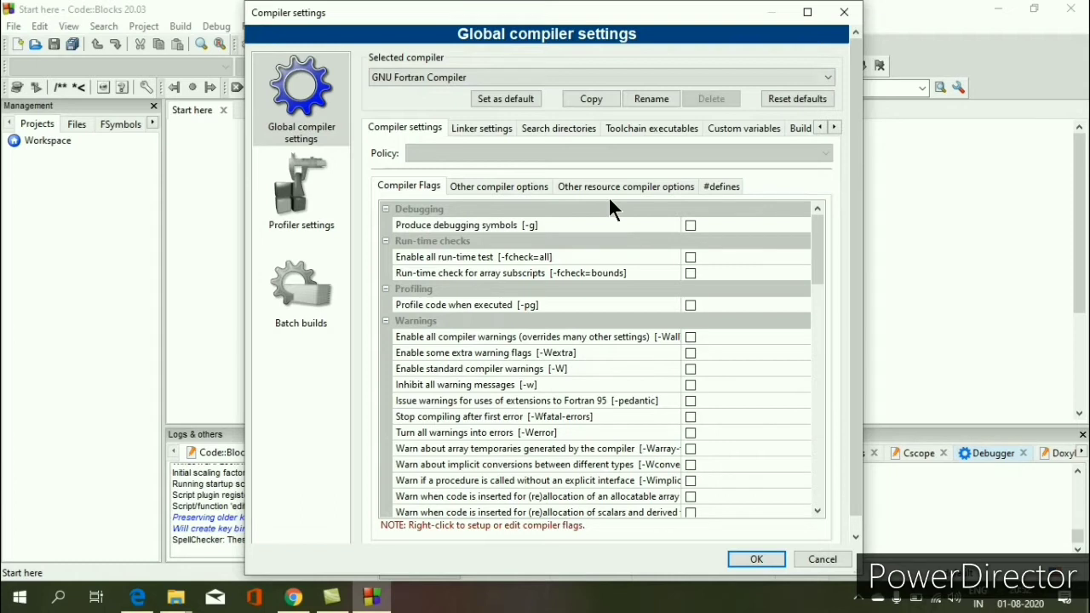
{"action": "left_click", "coordinate": [641, 128]}
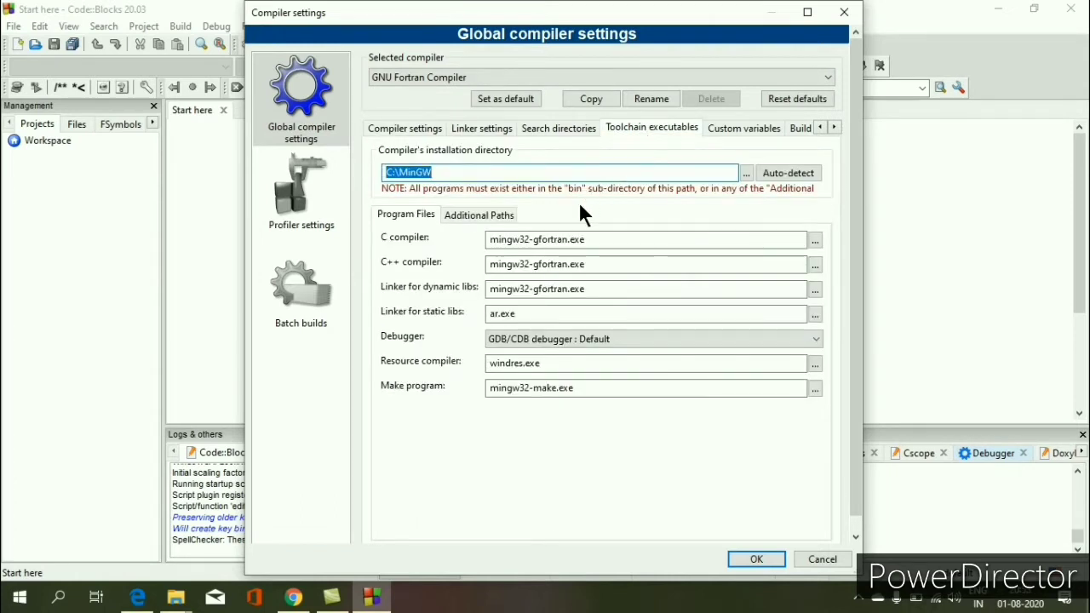
{"action": "left_click", "coordinate": [761, 170]}
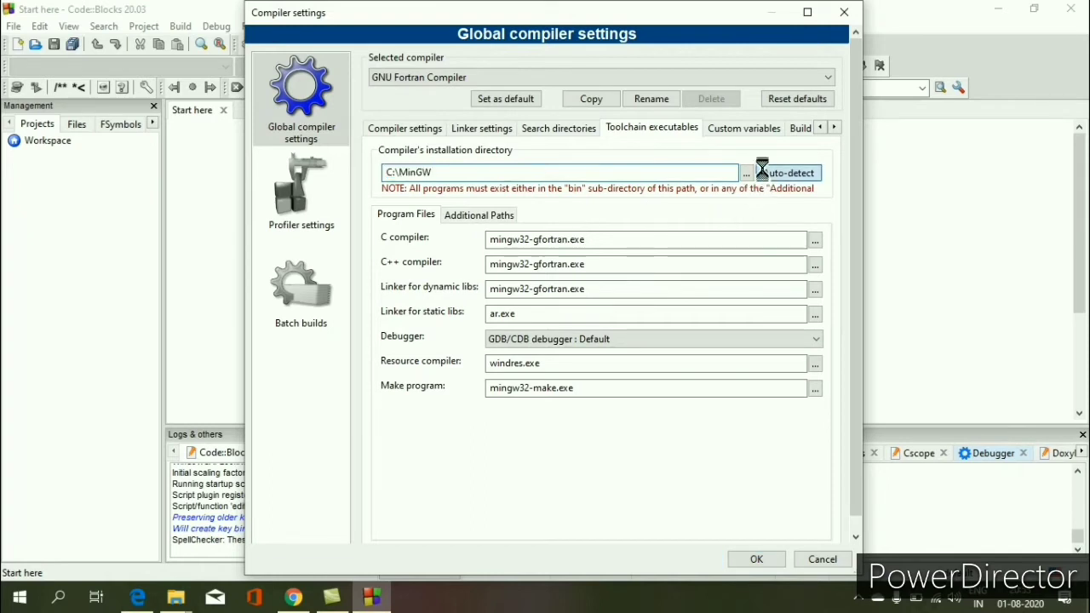
{"action": "left_click", "coordinate": [669, 303]}
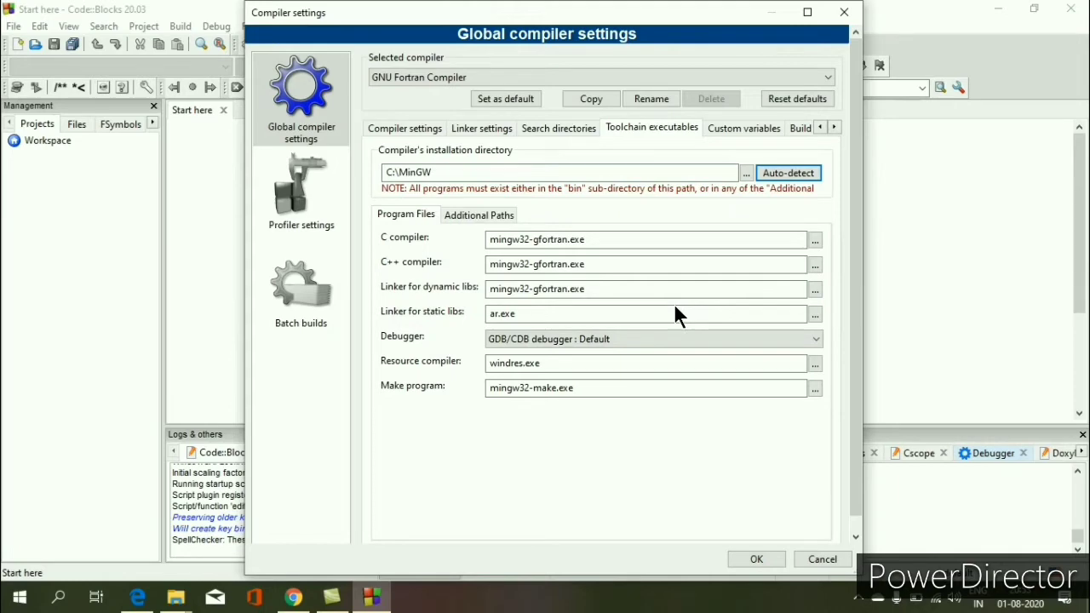
{"action": "left_click", "coordinate": [766, 563]}
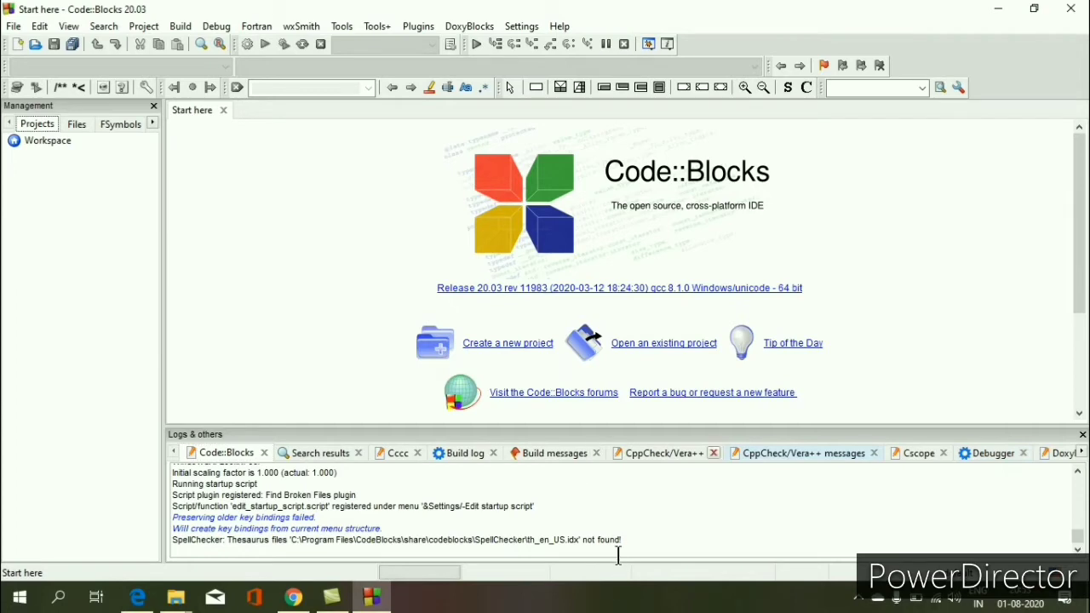
Start a new Fortran source file from the file templates and advance the wizard to the filename entry.
{"action": "left_click", "coordinate": [509, 344]}
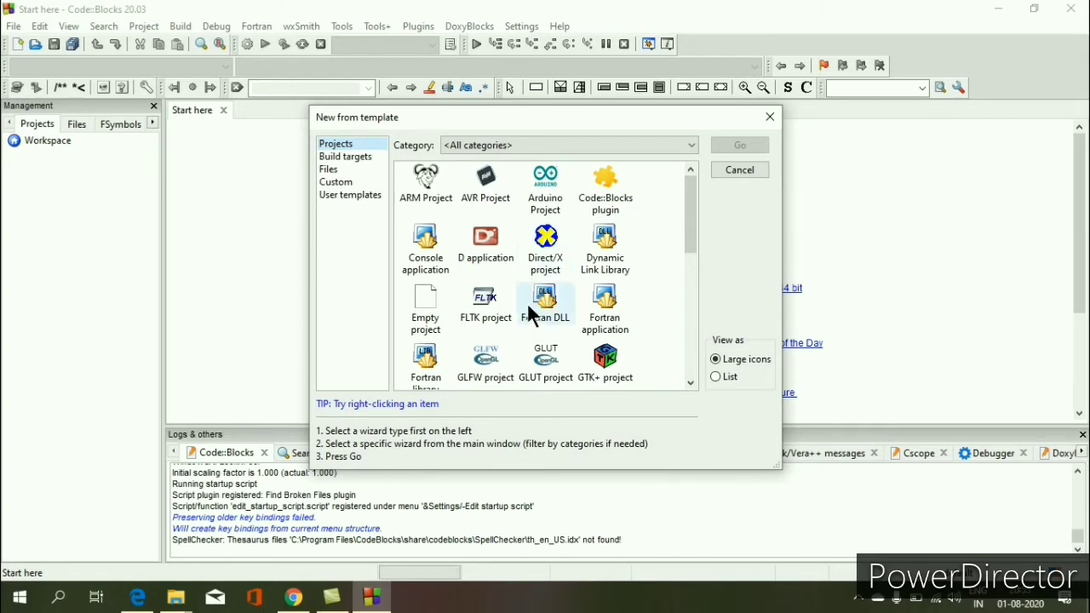
{"action": "left_click", "coordinate": [350, 169]}
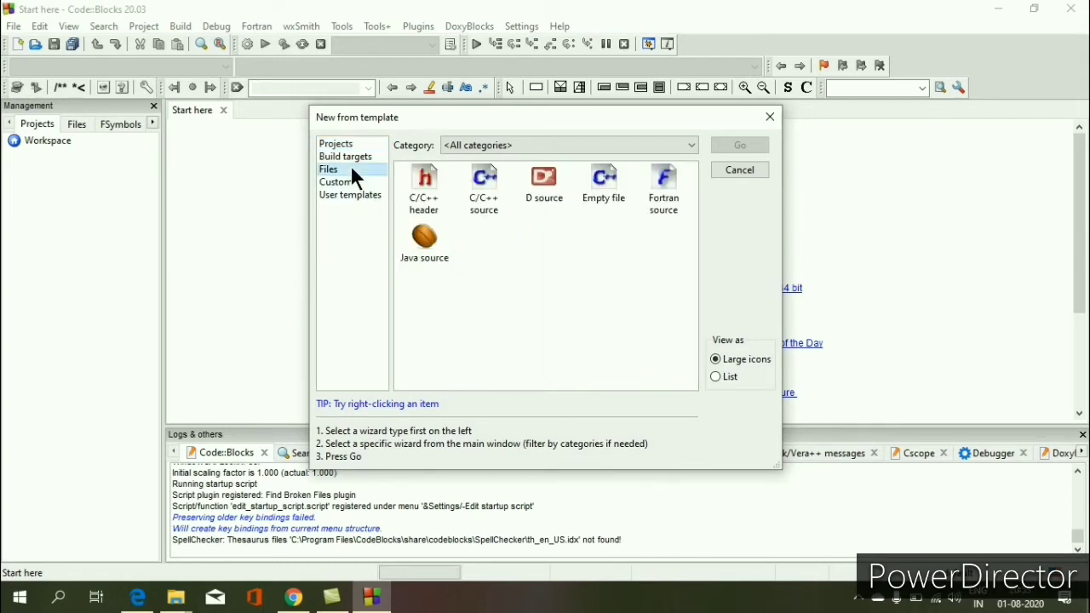
{"action": "left_click", "coordinate": [657, 198]}
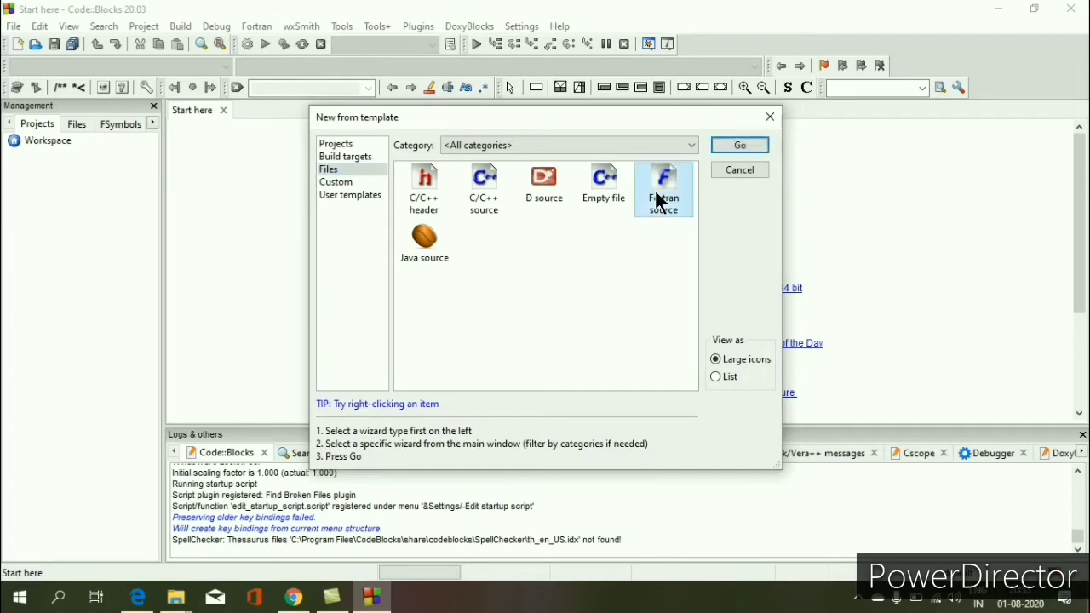
{"action": "left_click", "coordinate": [721, 147]}
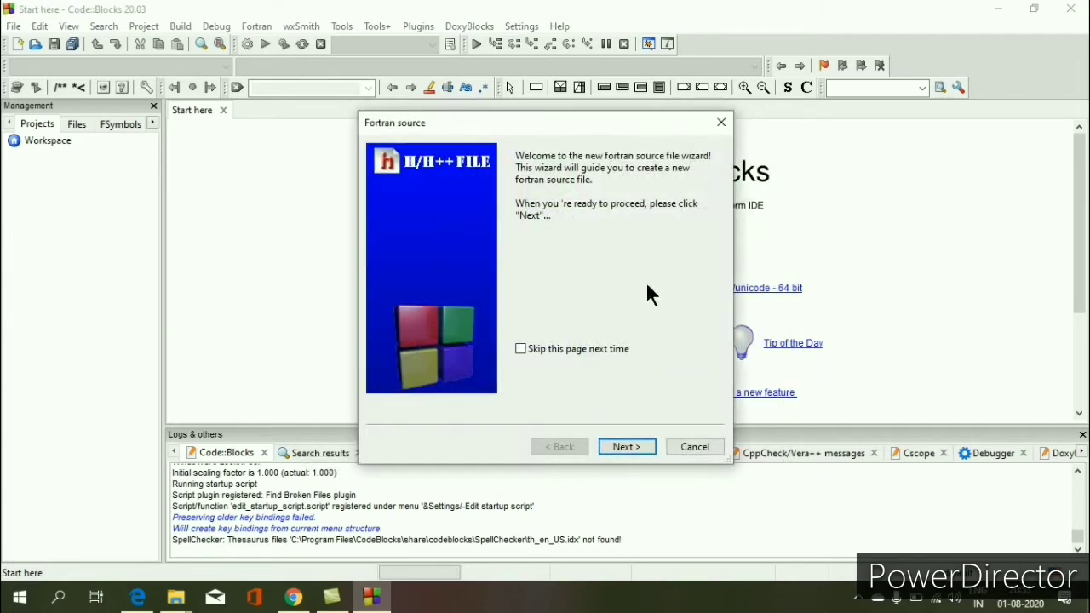
{"action": "left_click", "coordinate": [628, 444]}
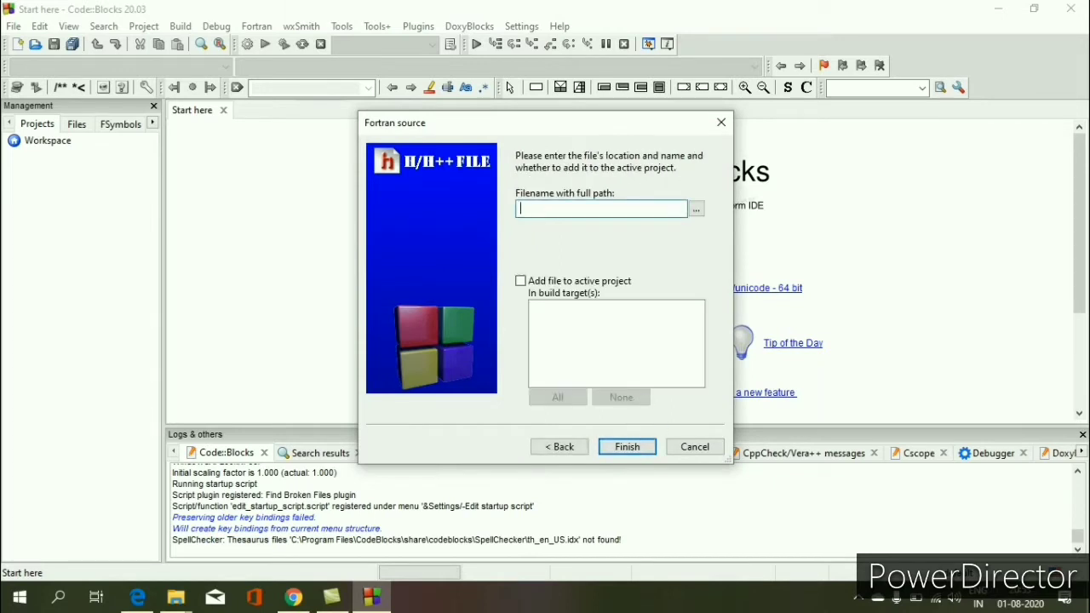
Name the Fortran source file first, choose the Desktop as its save location, and finish the wizard.
{"action": "type", "text": "first"}
{"action": "key", "text": "Return"}
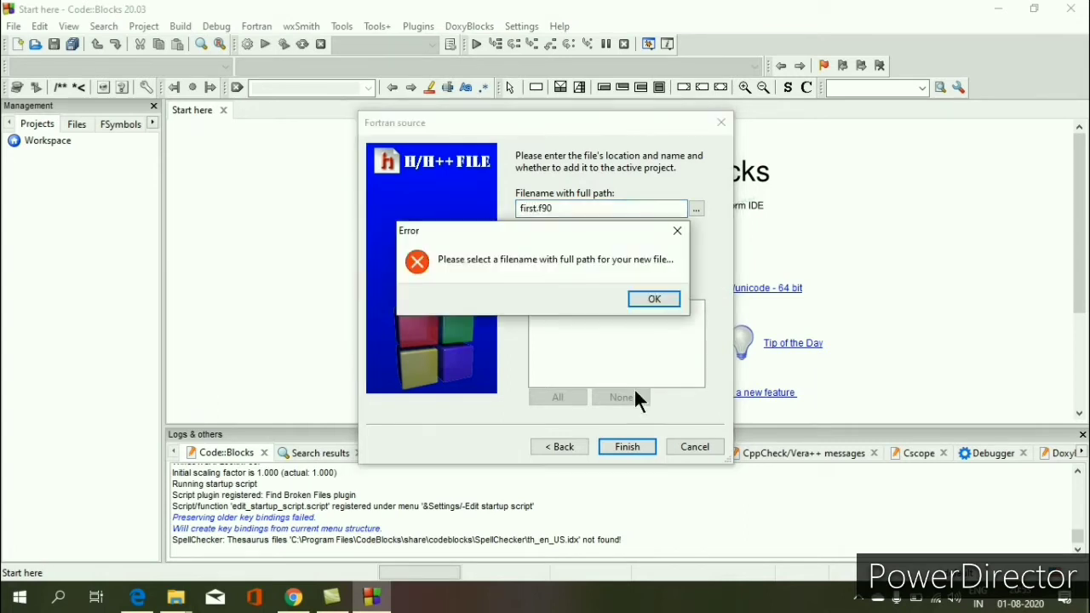
{"action": "left_click", "coordinate": [653, 299]}
{"action": "left_click", "coordinate": [698, 208]}
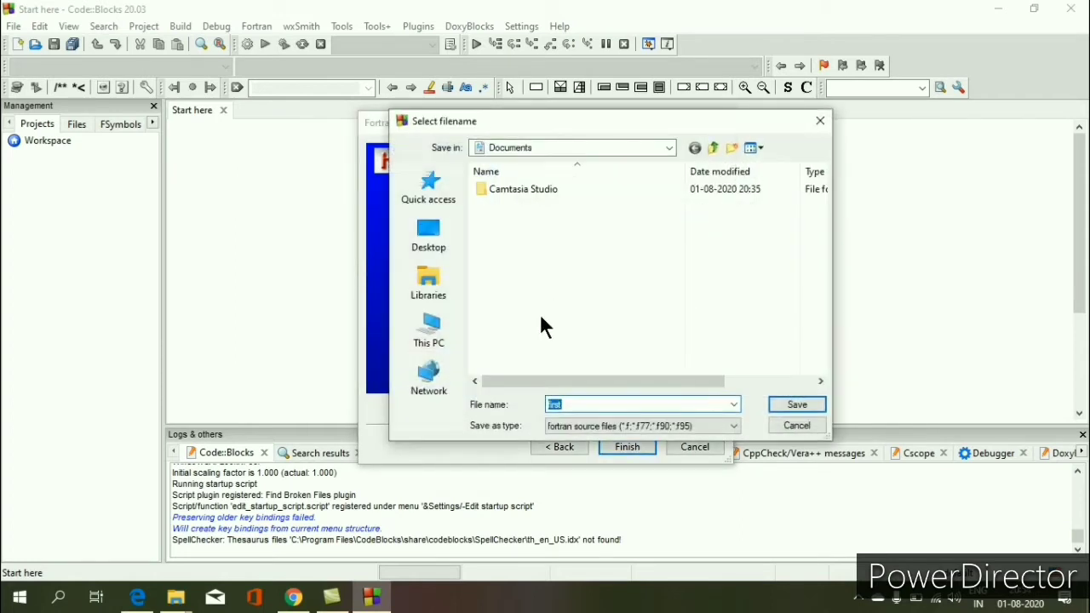
{"action": "left_click", "coordinate": [436, 245]}
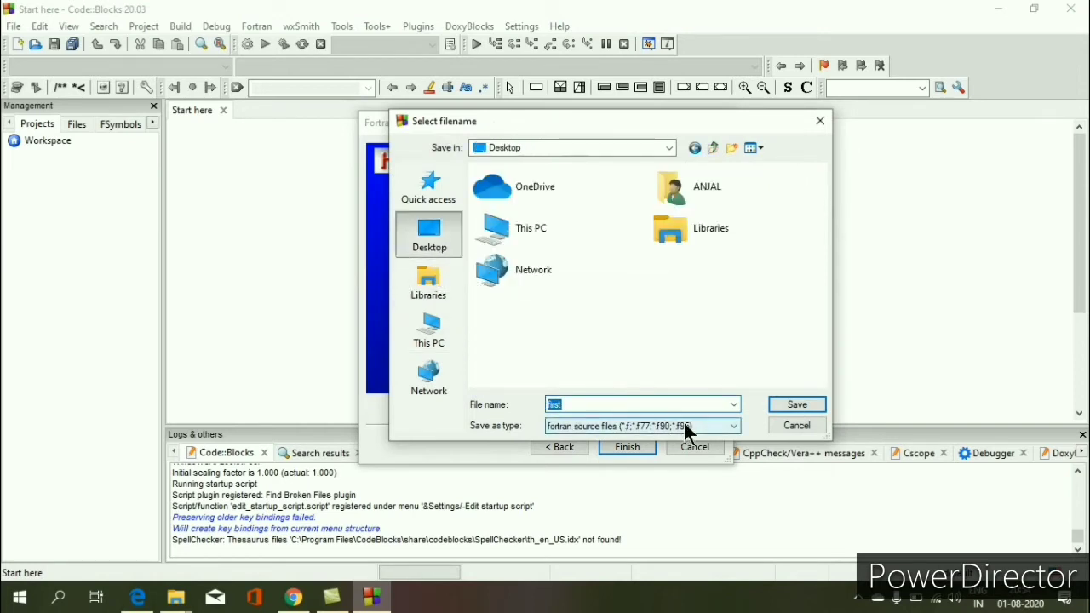
{"action": "left_click", "coordinate": [650, 404]}
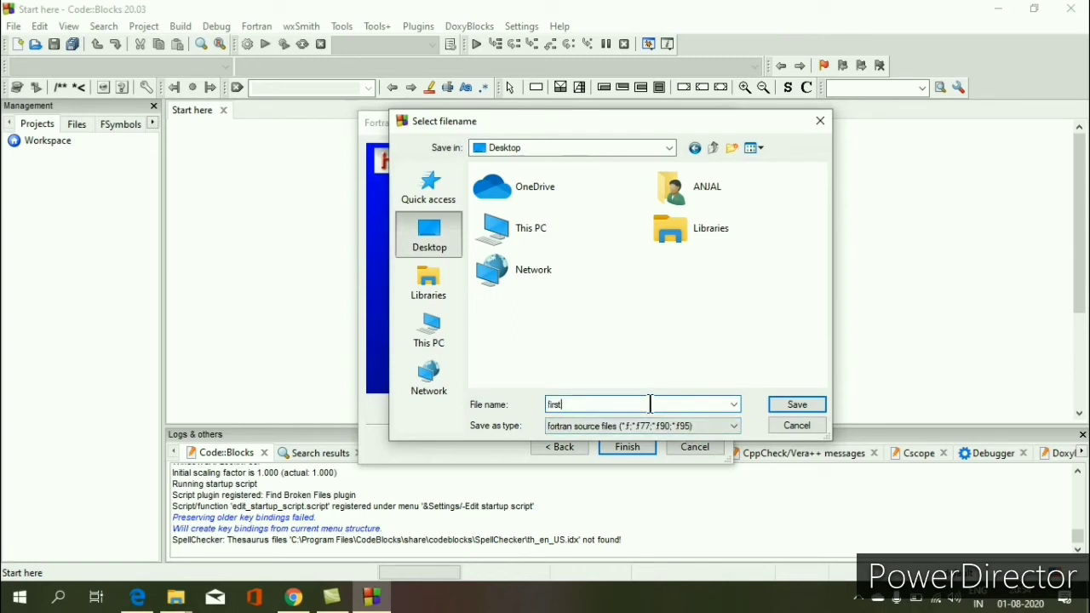
{"action": "left_click", "coordinate": [812, 395]}
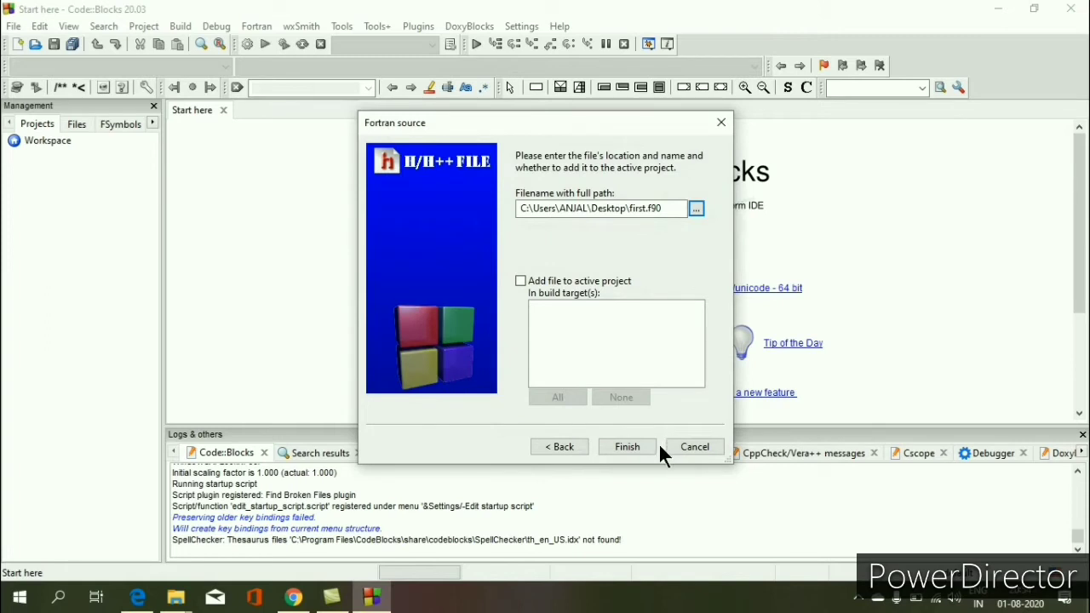
{"action": "left_click", "coordinate": [628, 447]}
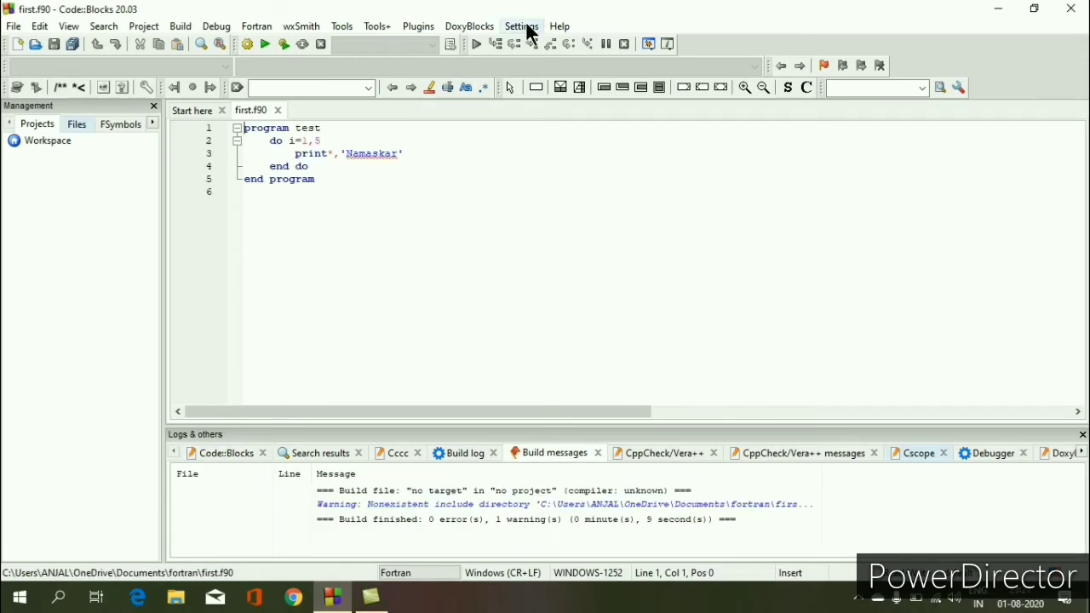
Switch the global compiler selection to GNU GCC Compiler for ARM and back to GNU Fortran Compiler, and save the settings.
{"action": "left_click", "coordinate": [524, 28]}
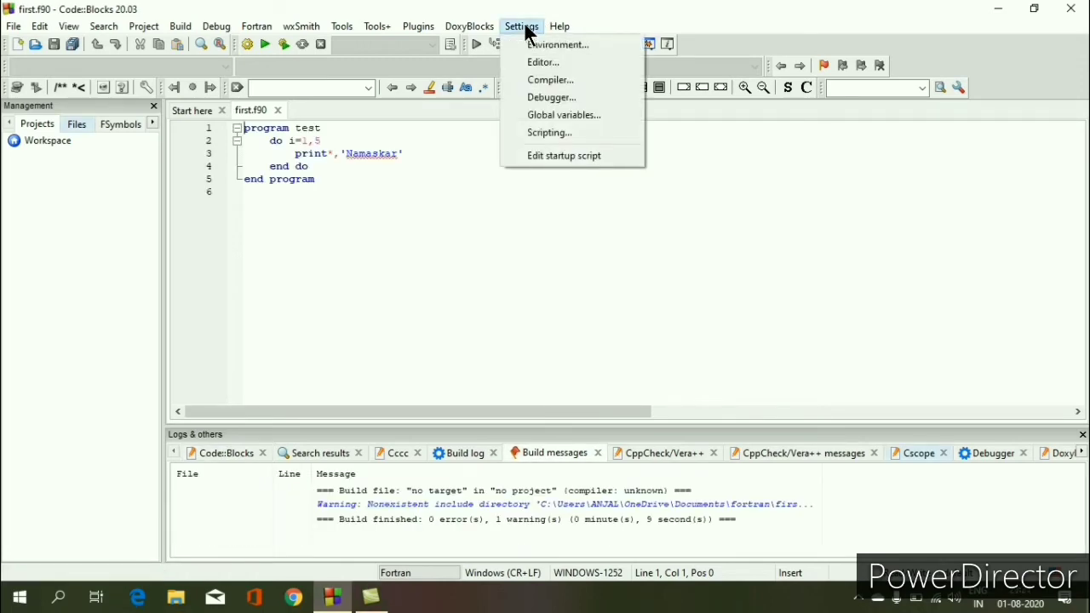
{"action": "left_click", "coordinate": [549, 80]}
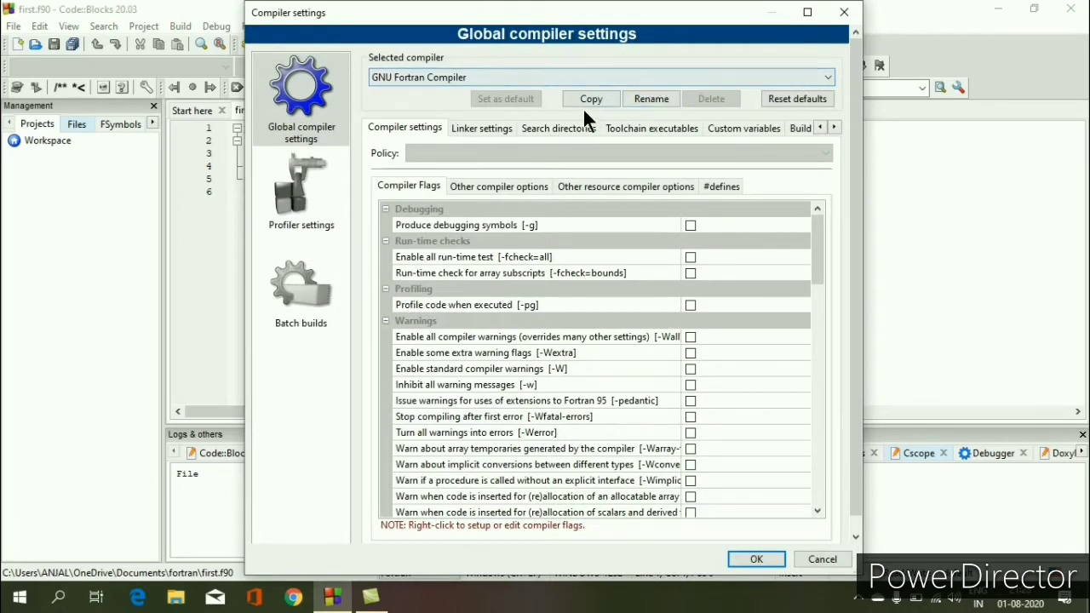
{"action": "left_click", "coordinate": [596, 74]}
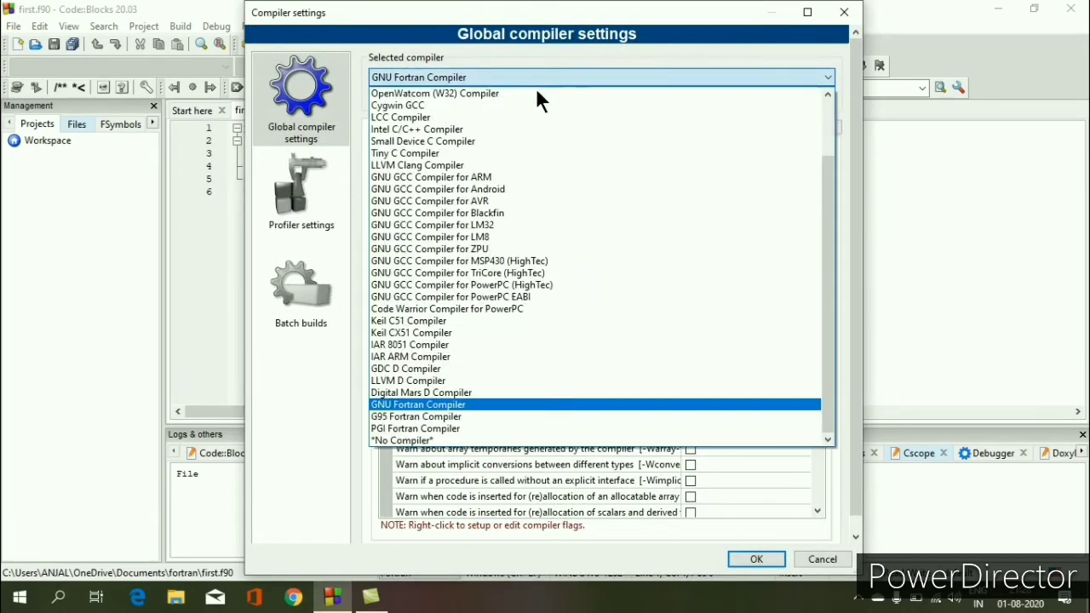
{"action": "left_click", "coordinate": [480, 176]}
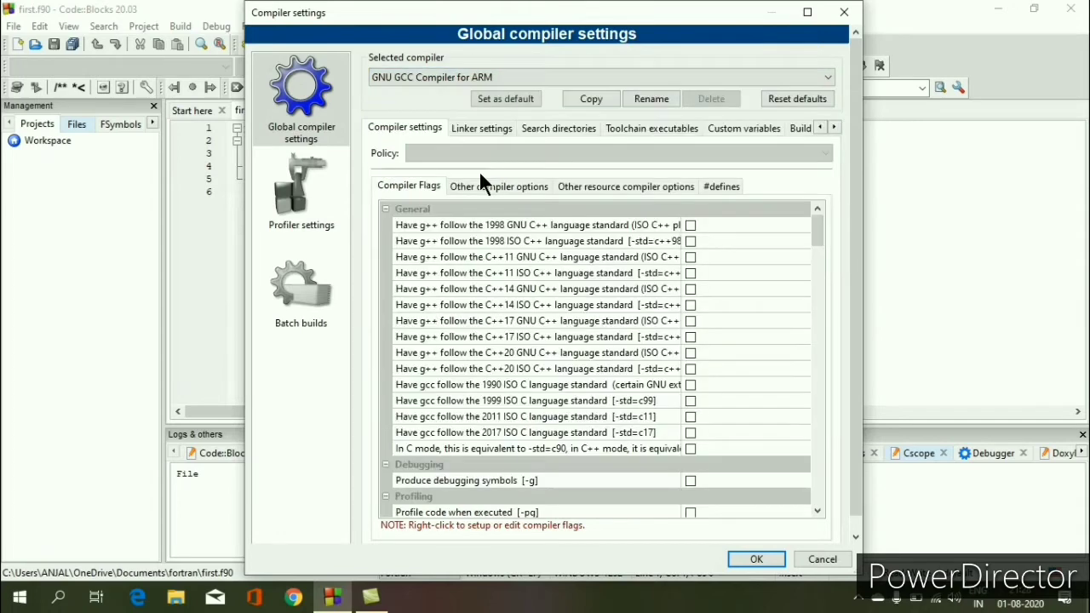
{"action": "left_click", "coordinate": [606, 74]}
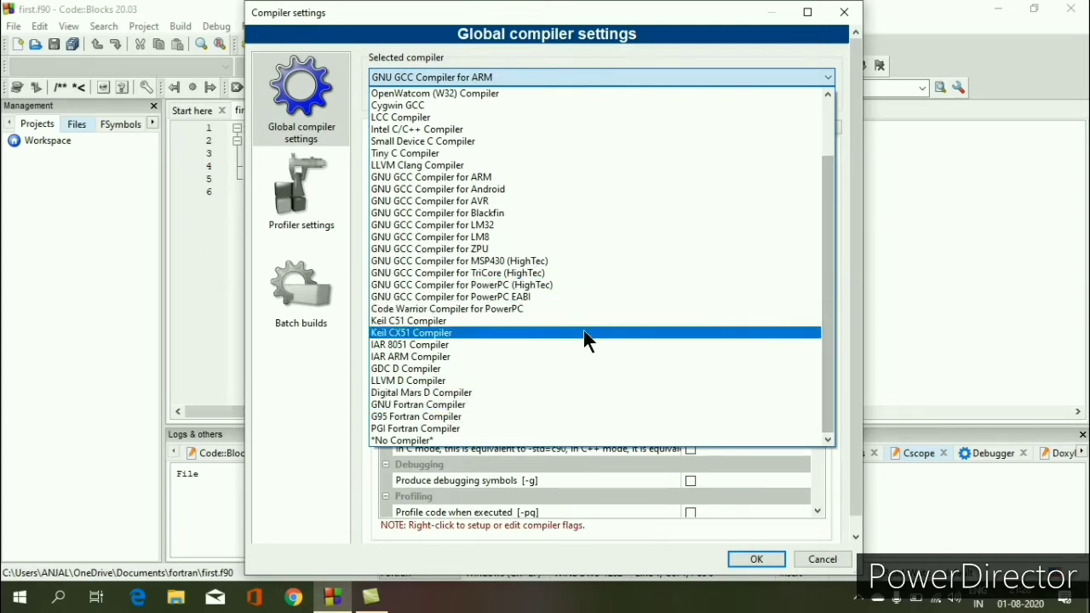
{"action": "left_click", "coordinate": [509, 405]}
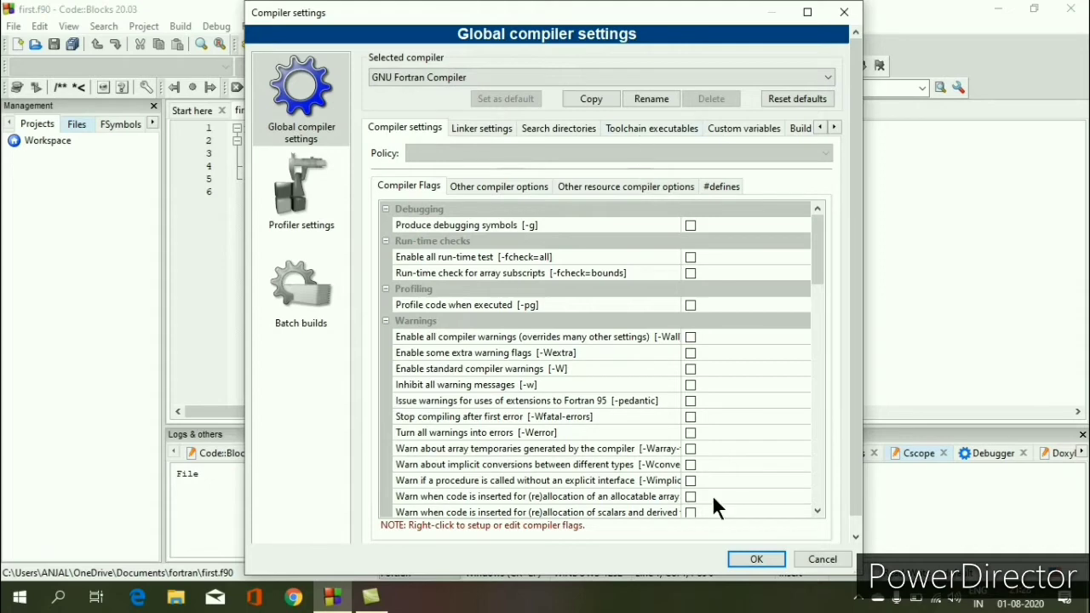
{"action": "left_click", "coordinate": [744, 555]}
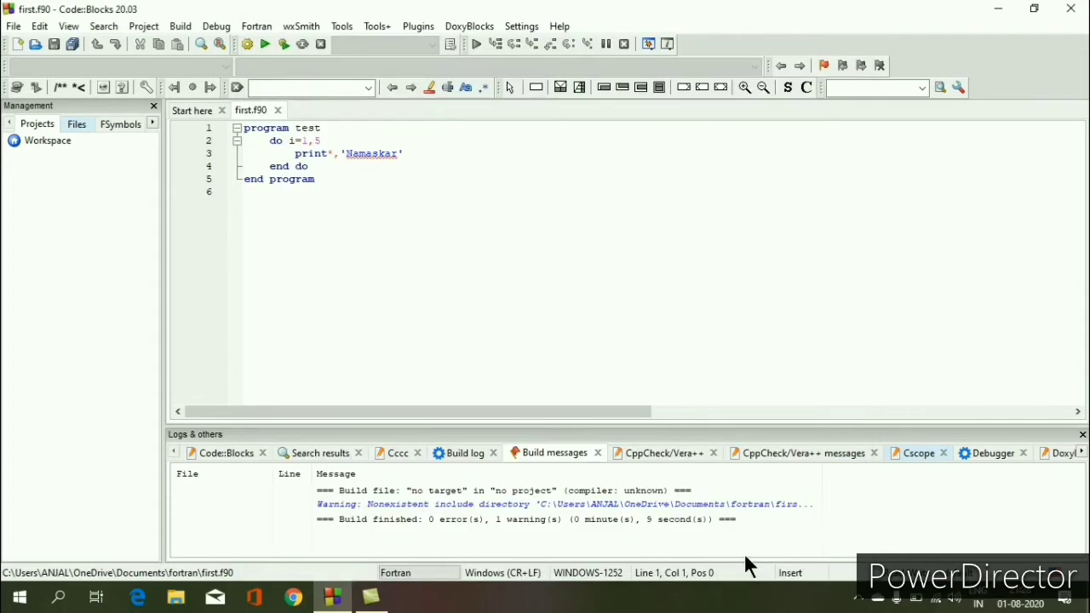
Run the first.f90 program, close its console window, and place the cursor at the end of the do i=1,5 line.
{"action": "left_click", "coordinate": [264, 44]}
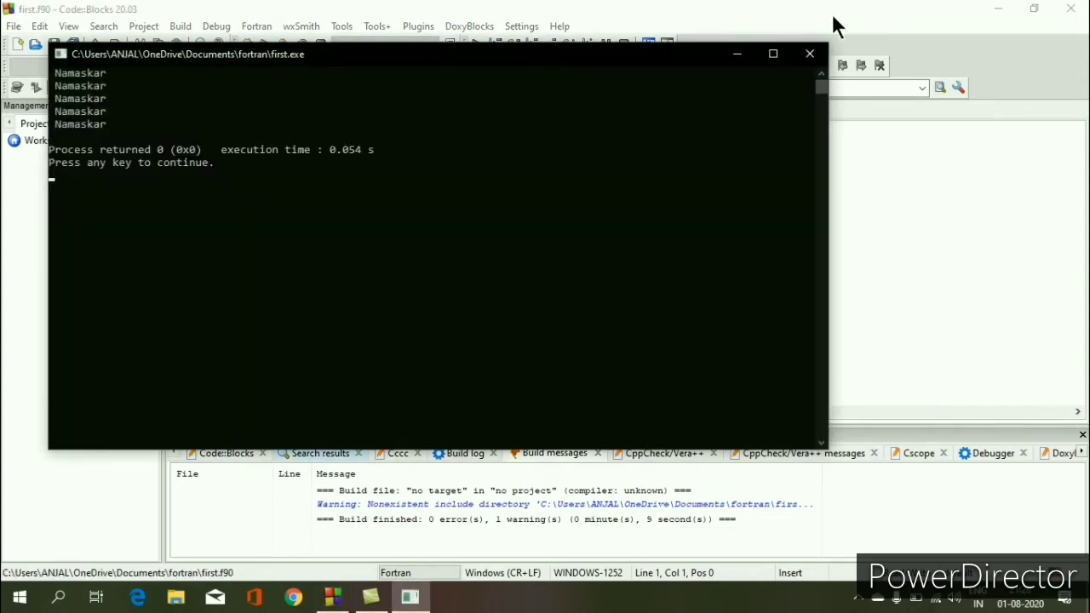
{"action": "left_click", "coordinate": [811, 54]}
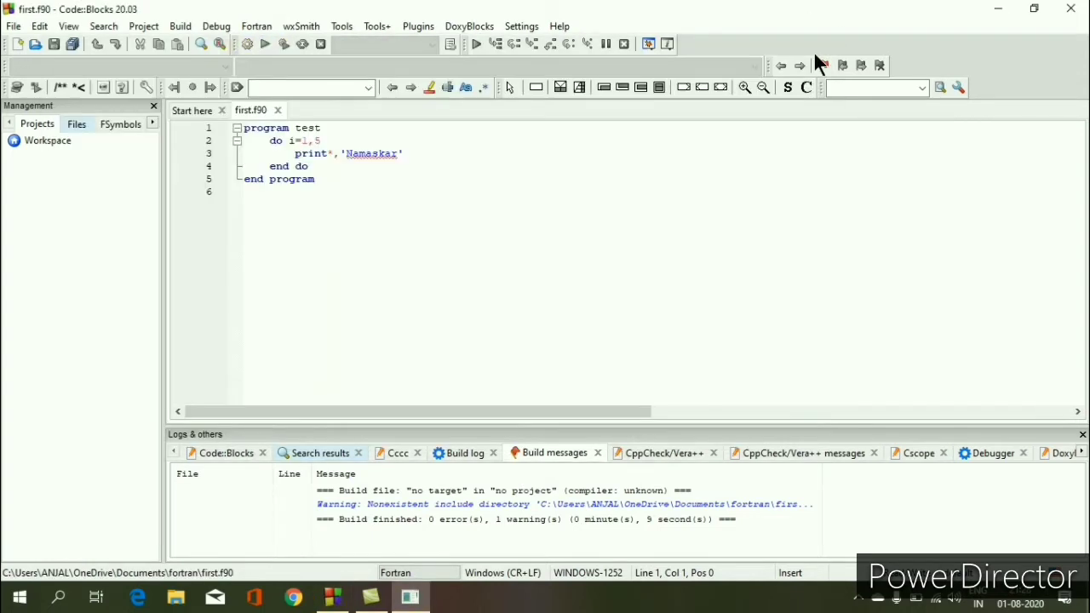
{"action": "left_click", "coordinate": [338, 136]}
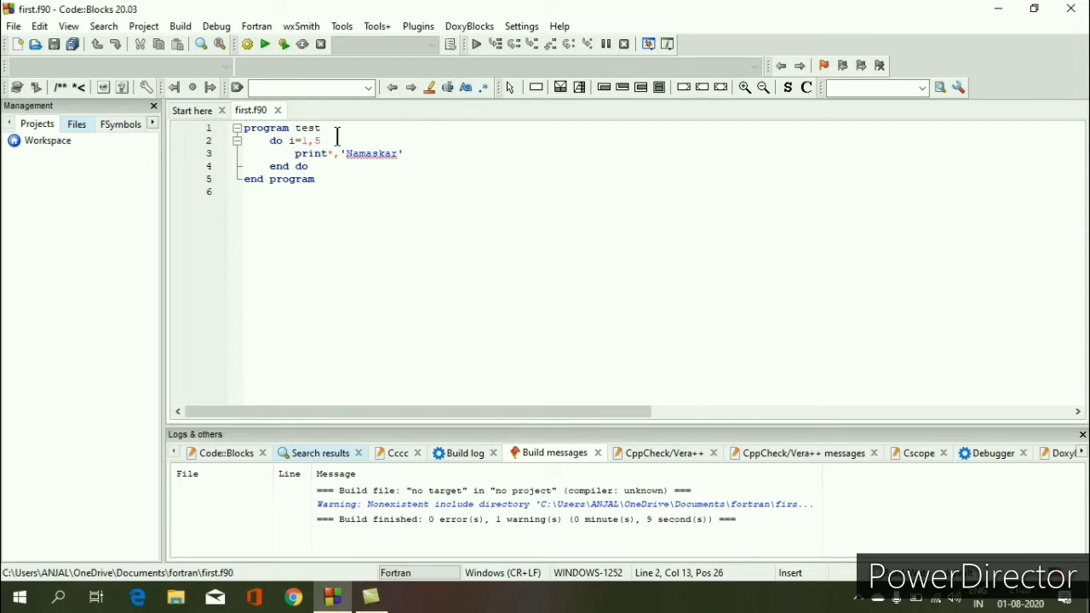
Set the do loop's upper limit to 20, save first.f90, and build and run the program.
{"action": "key", "text": "BackSpace"}
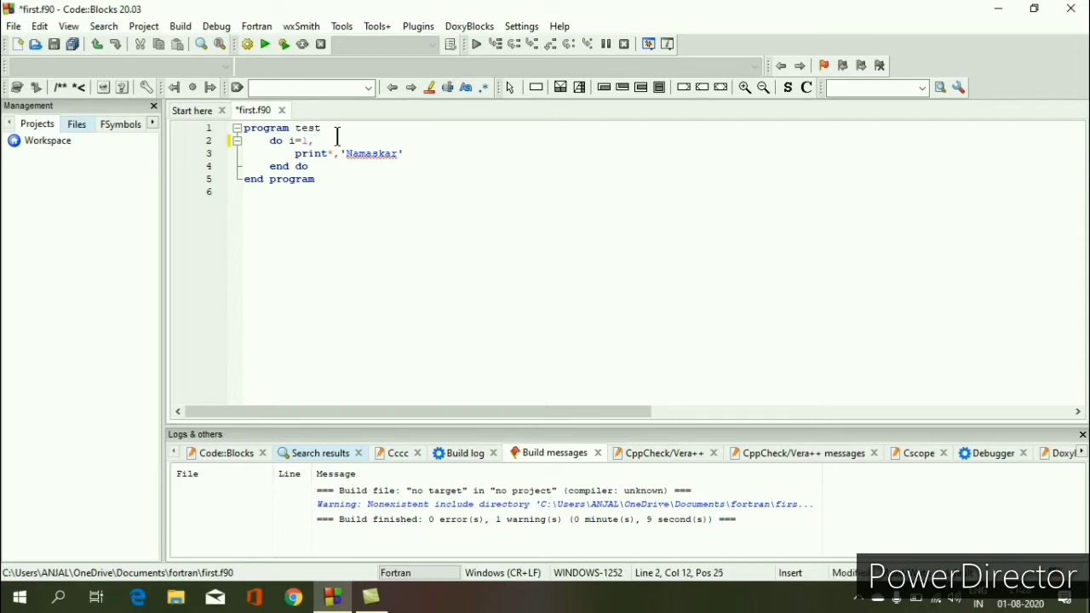
{"action": "type", "text": "20"}
{"action": "key", "text": "ctrl+s"}
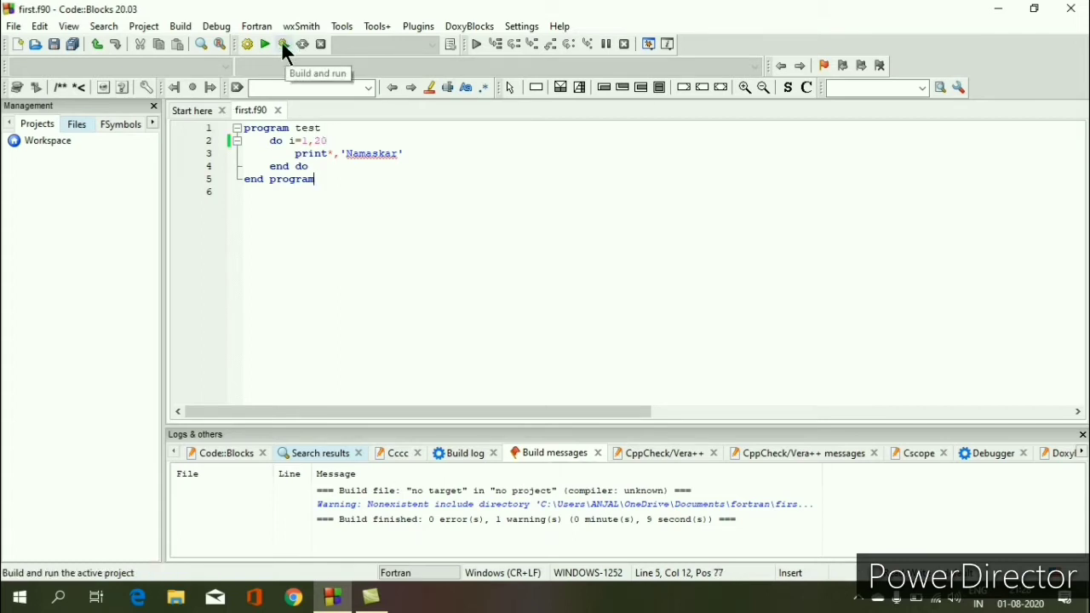
{"action": "left_click", "coordinate": [284, 44]}
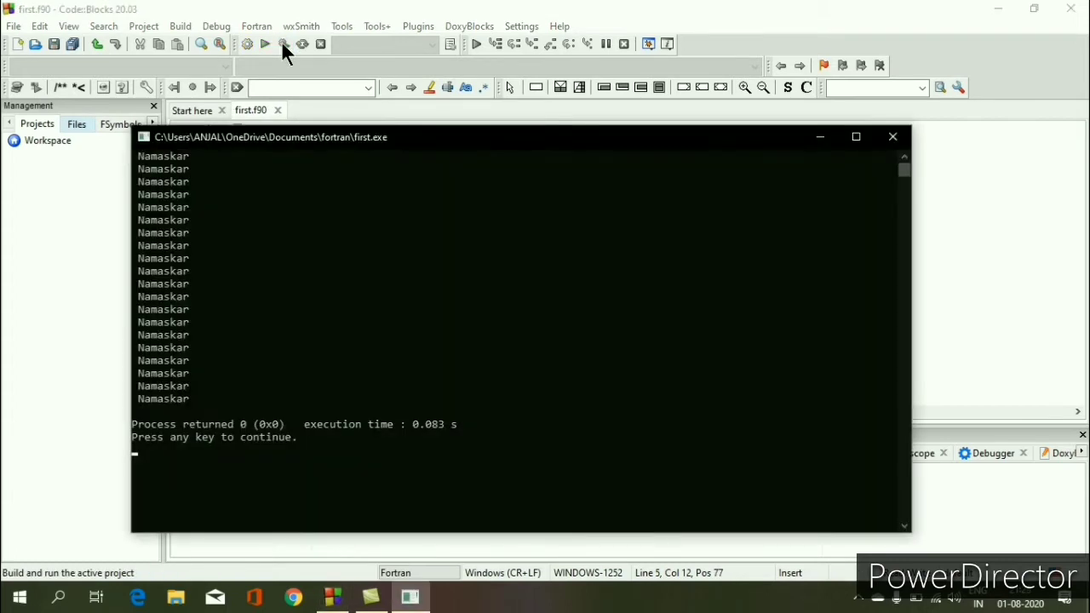
Maximize the program's console window to view its output, restore its size, and minimize it.
{"action": "left_click", "coordinate": [856, 136]}
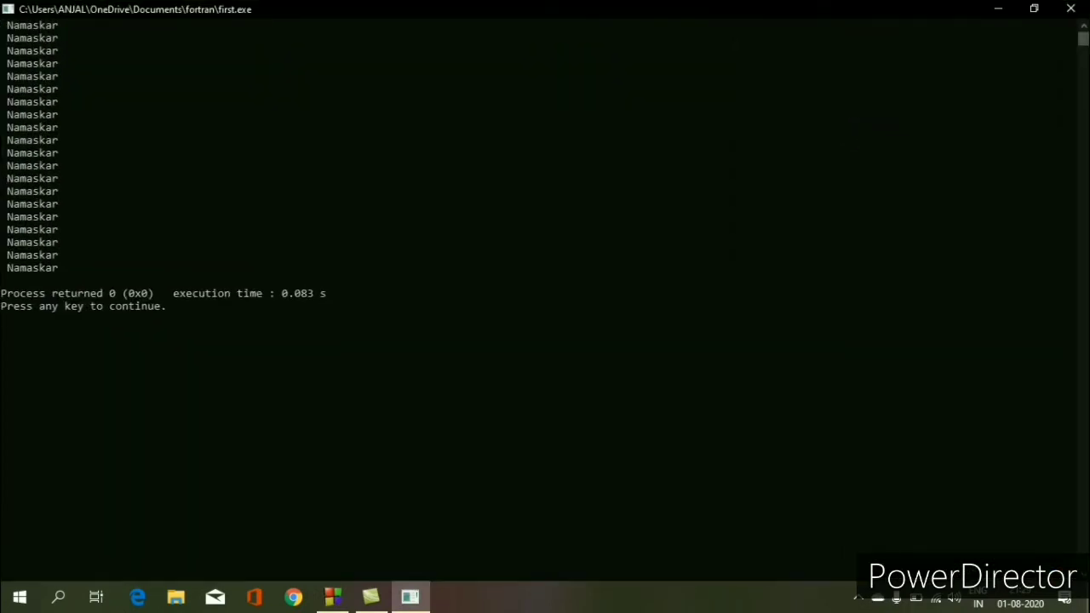
{"action": "left_click", "coordinate": [1035, 10]}
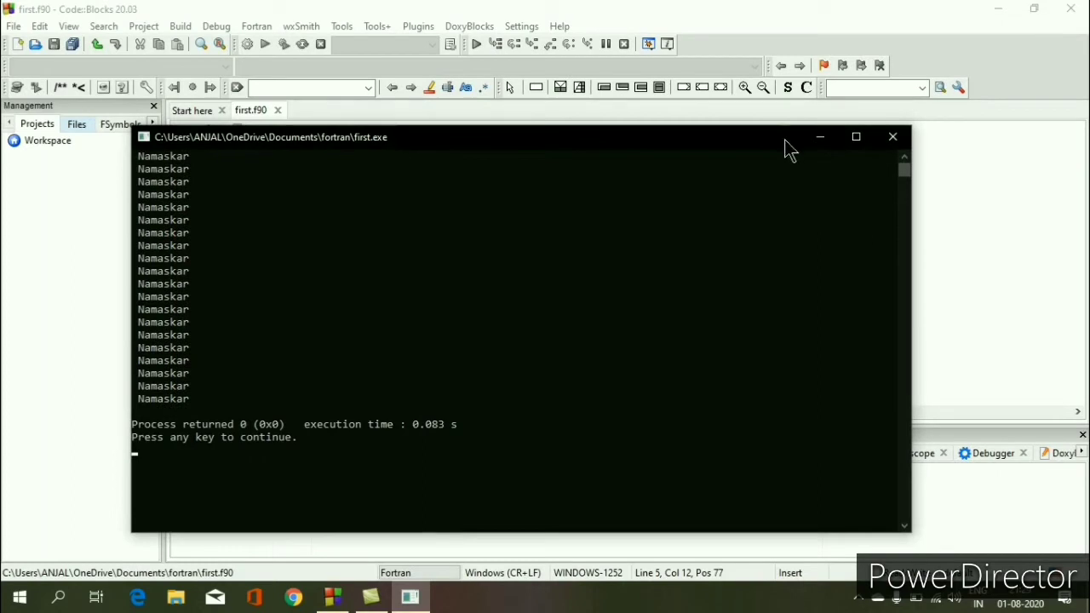
{"action": "left_click", "coordinate": [820, 139]}
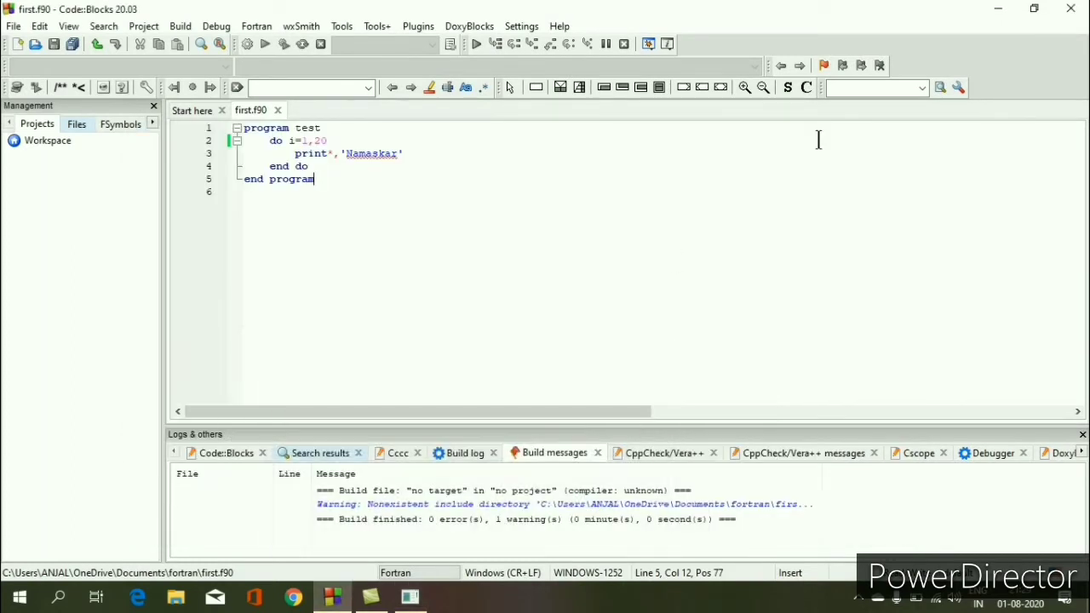
{"action": "left_click", "coordinate": [858, 599]}
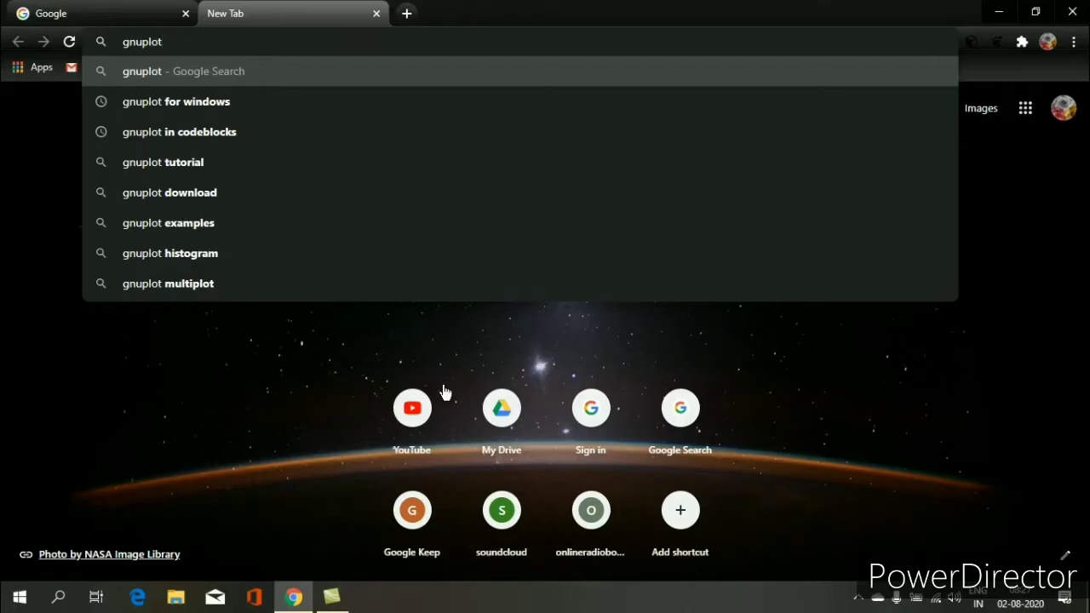
Search Google for gnuplot for windows and go through the gnuplot homepage's downloads to the Windows binaries page.
{"action": "left_click", "coordinate": [239, 100]}
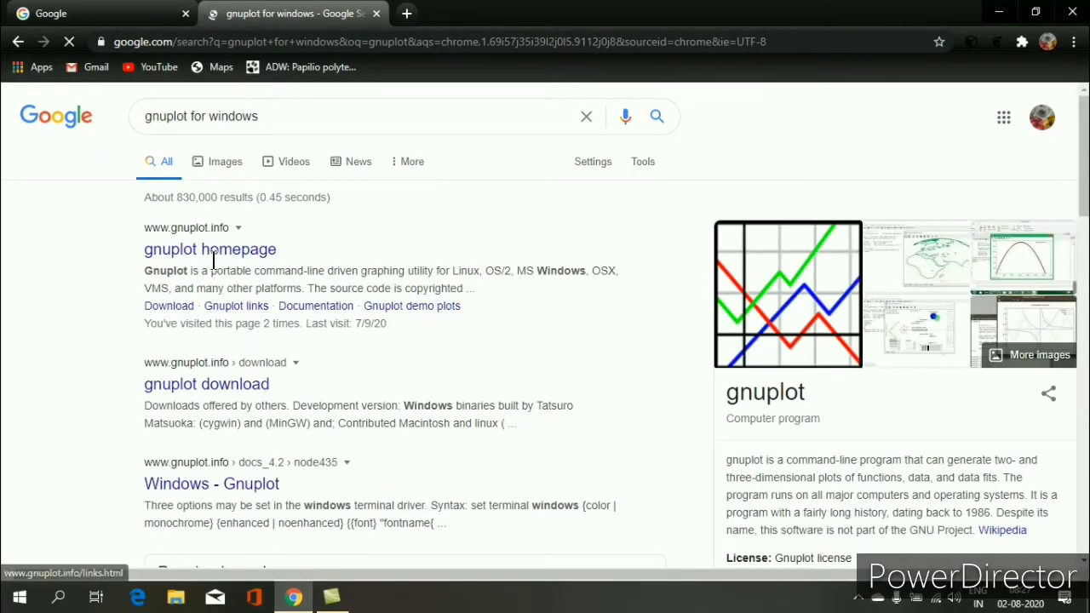
{"action": "left_click", "coordinate": [215, 260]}
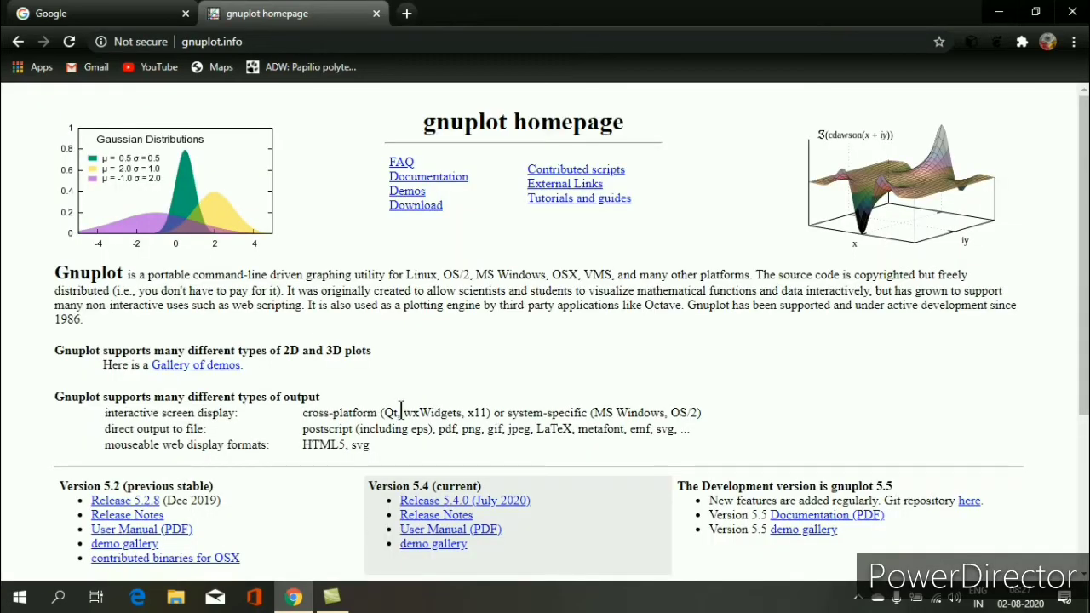
{"action": "left_click", "coordinate": [420, 208]}
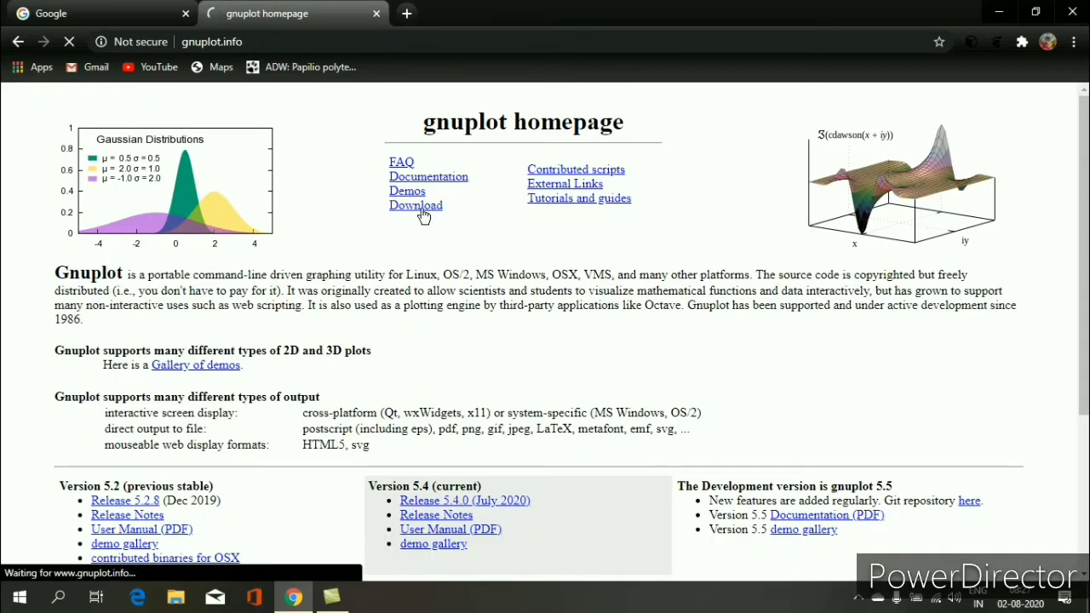
{"action": "left_click", "coordinate": [424, 341]}
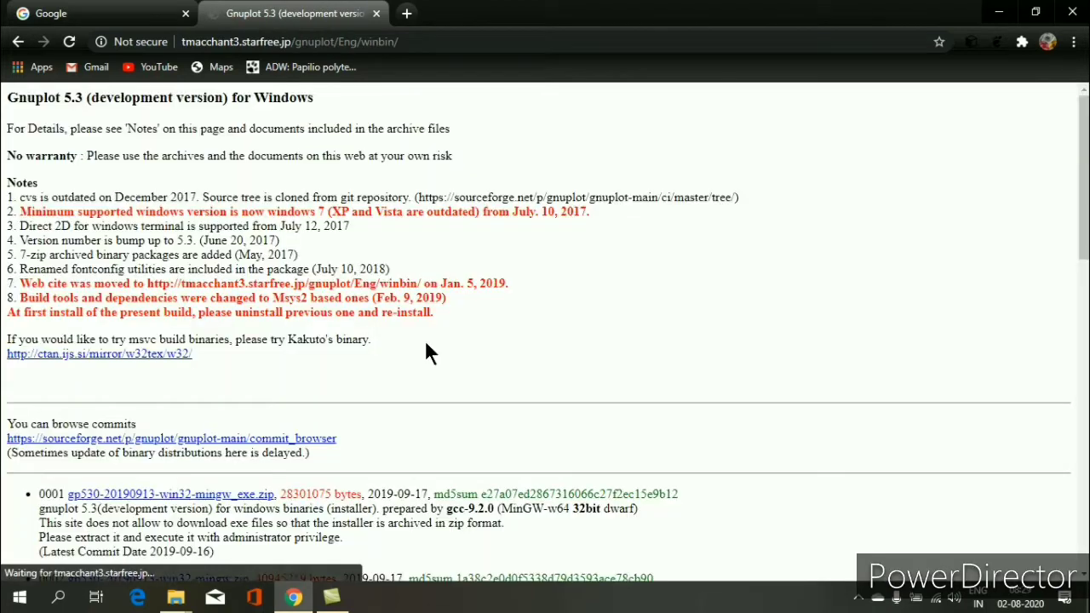
{"action": "left_click_drag", "start_coordinate": [424, 340], "coordinate": [192, 353]}
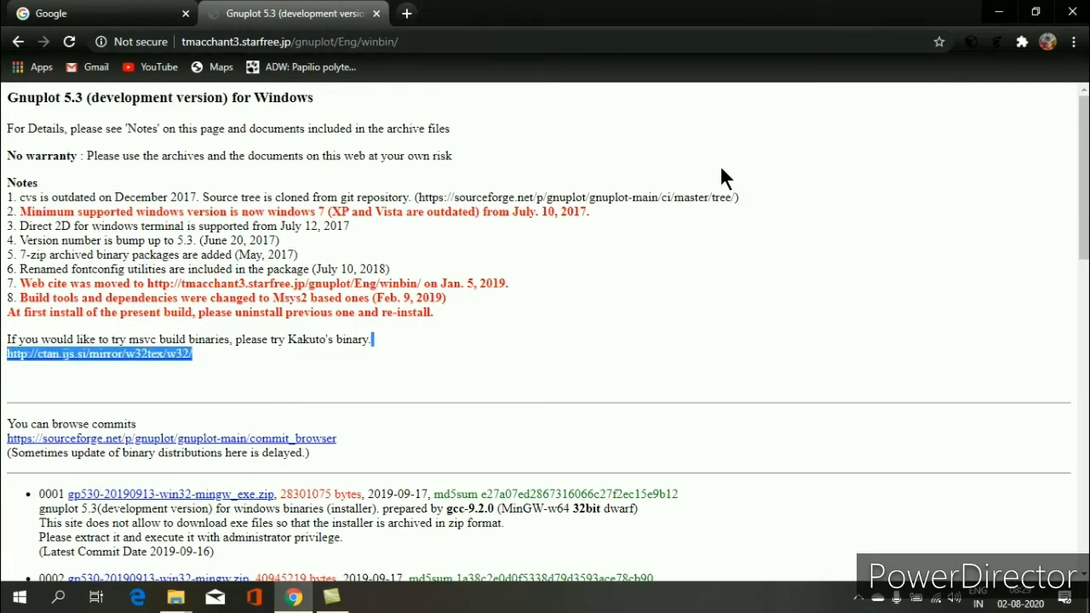
{"action": "left_click", "coordinate": [485, 314]}
{"action": "scroll", "coordinate": [484, 322], "scroll_direction": "down", "scroll_amount": 3}
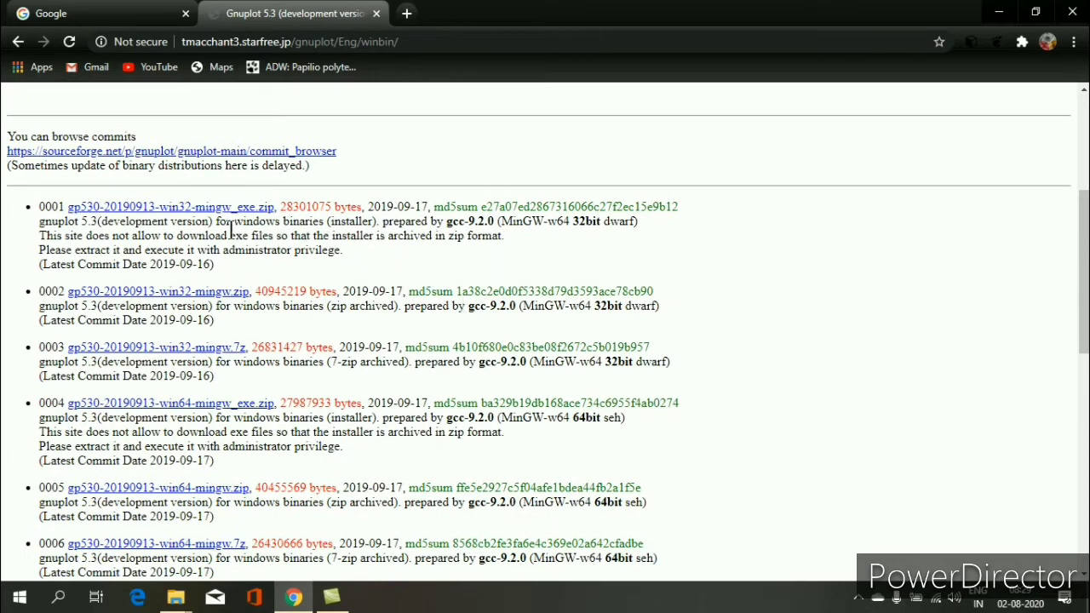
{"action": "left_click", "coordinate": [201, 206]}
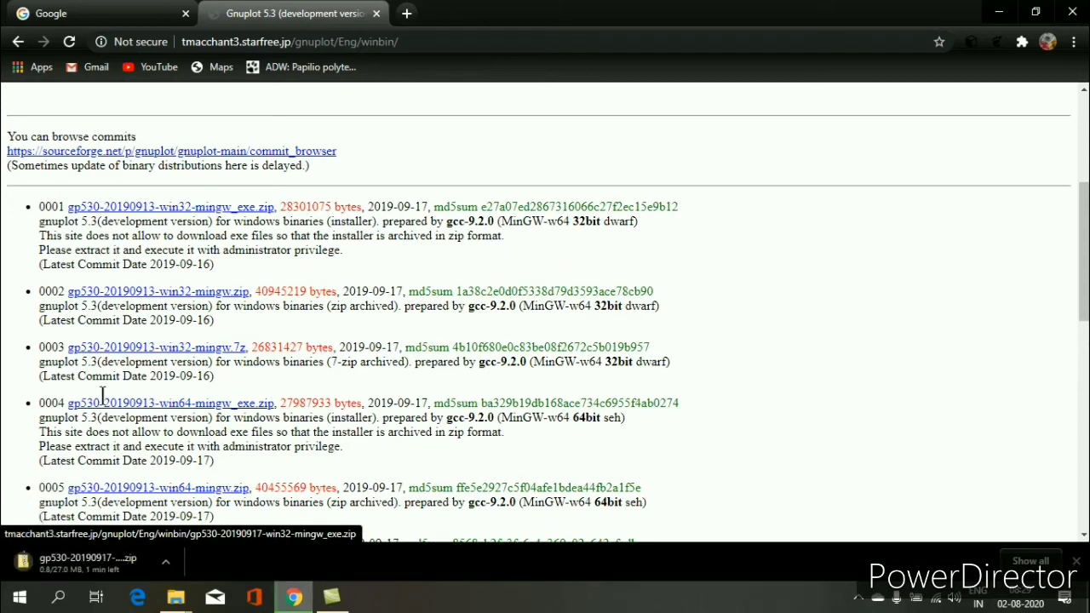
{"action": "left_click", "coordinate": [165, 562]}
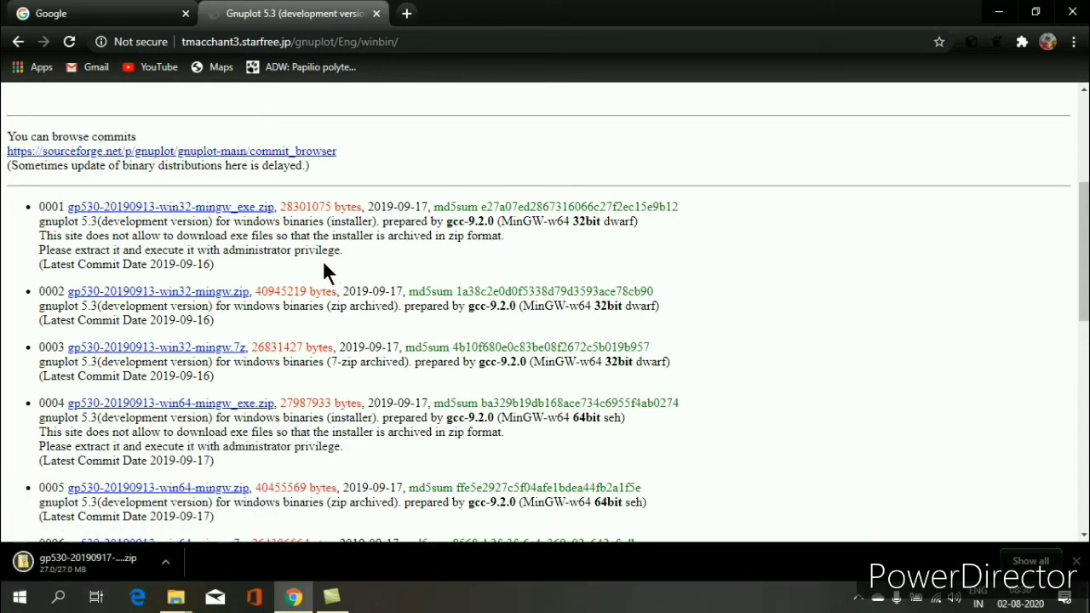
Show the downloaded gnuplot zip archive in its folder and extract it to the default destination in Downloads.
{"action": "left_click", "coordinate": [166, 565]}
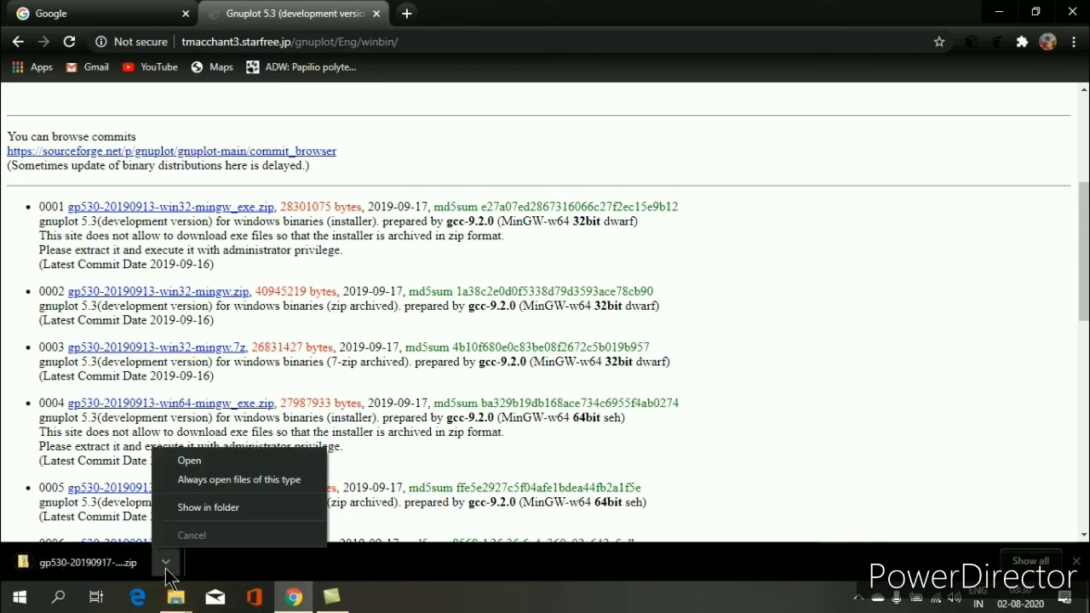
{"action": "left_click", "coordinate": [217, 509]}
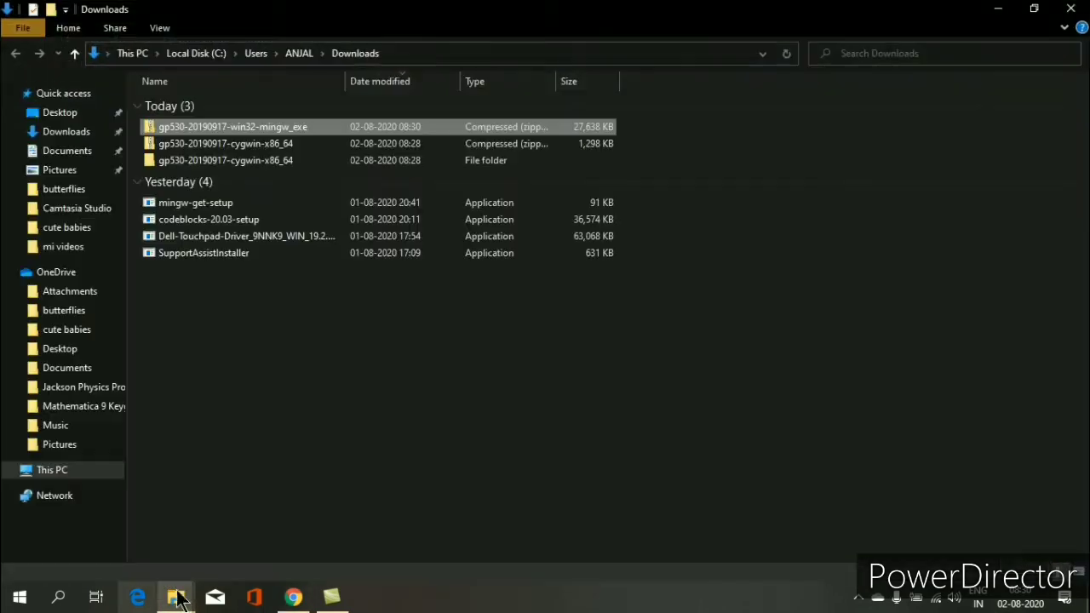
{"action": "right_click", "coordinate": [206, 128]}
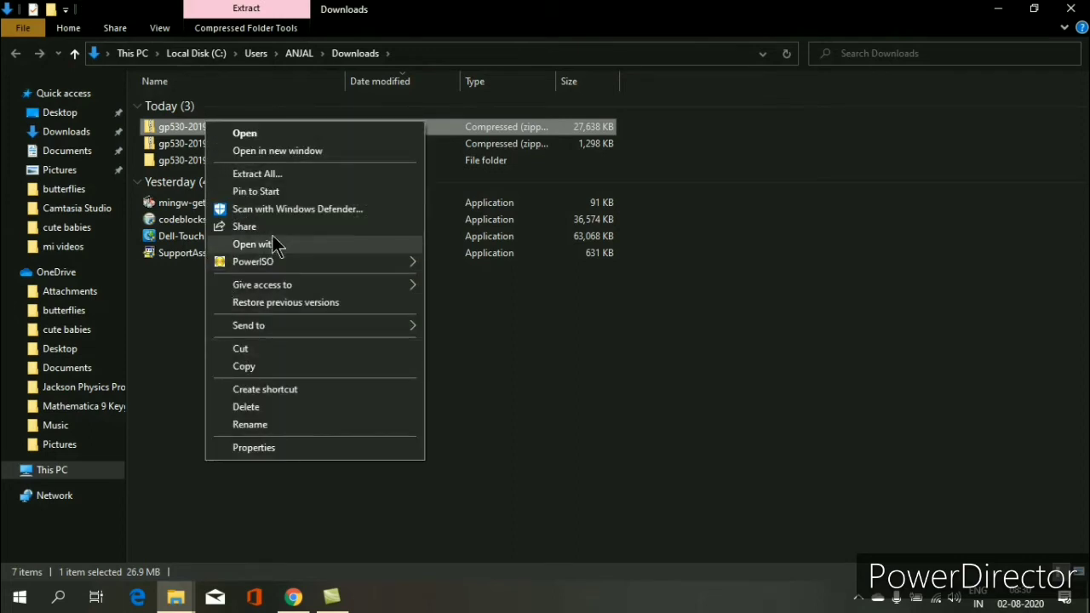
{"action": "left_click", "coordinate": [249, 174]}
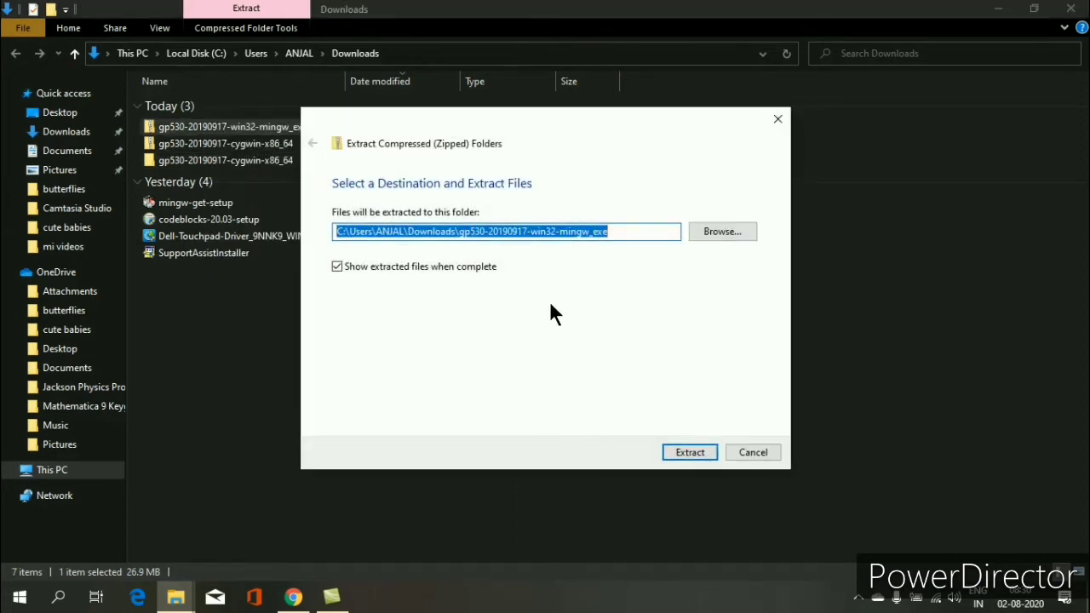
{"action": "left_click", "coordinate": [694, 453]}
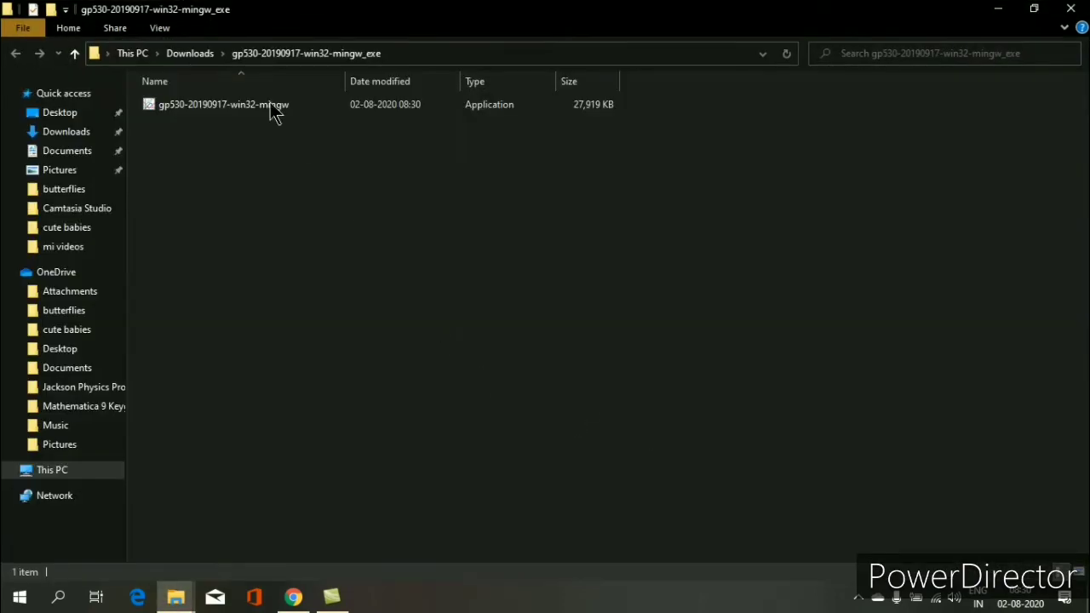
{"action": "double_click", "coordinate": [252, 106]}
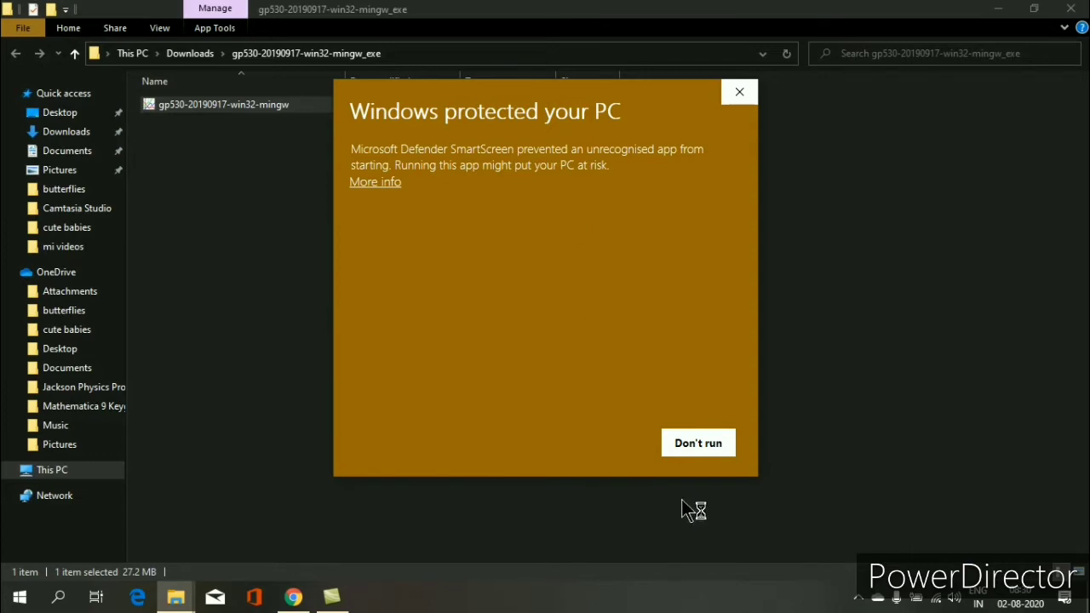
{"action": "left_click", "coordinate": [368, 182]}
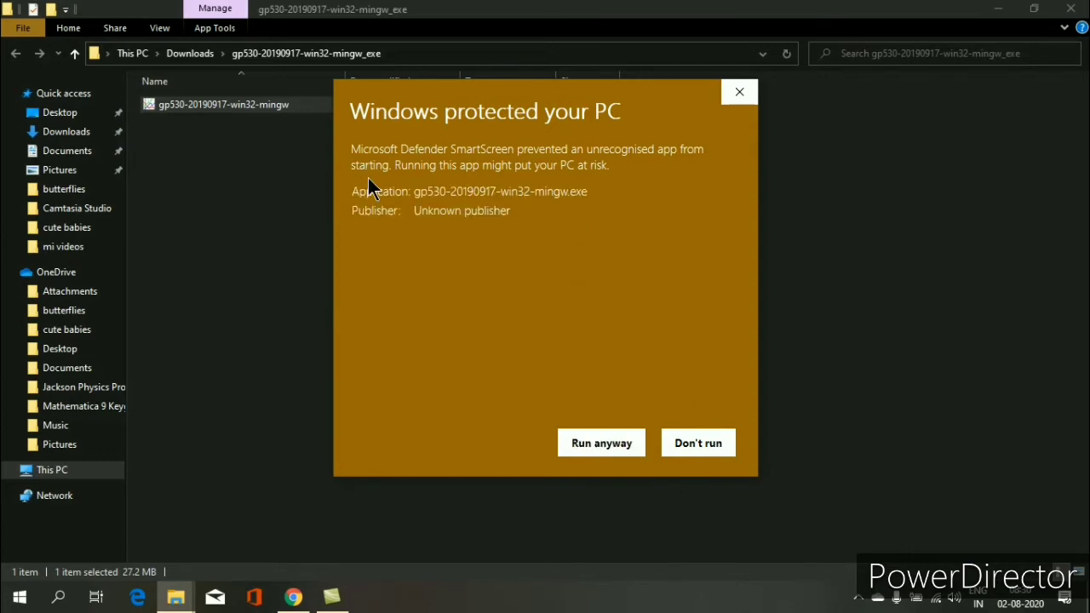
{"action": "left_click", "coordinate": [572, 444]}
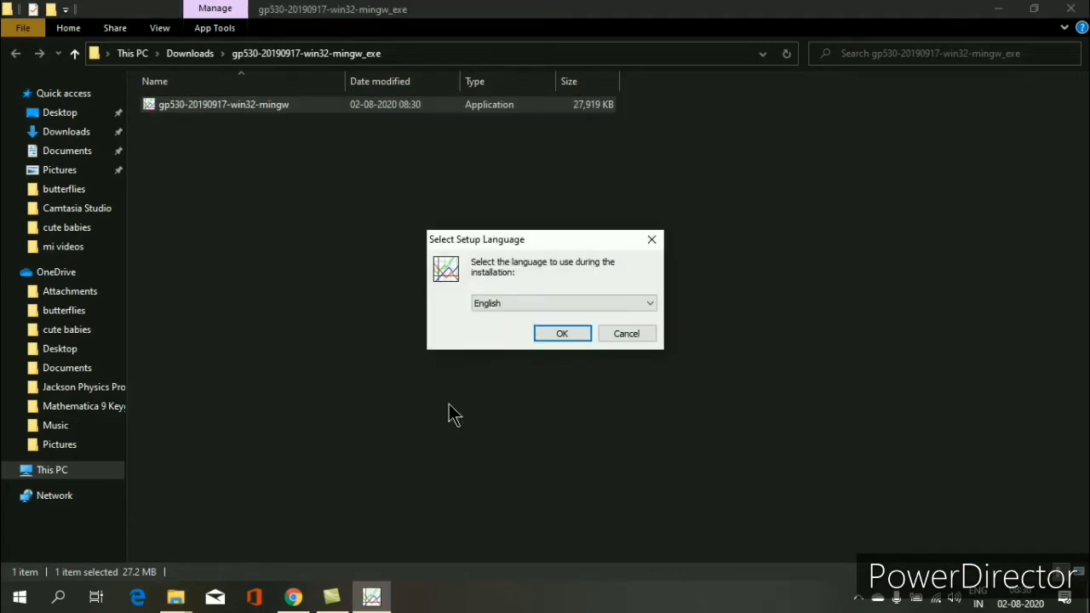
{"action": "left_click", "coordinate": [564, 341]}
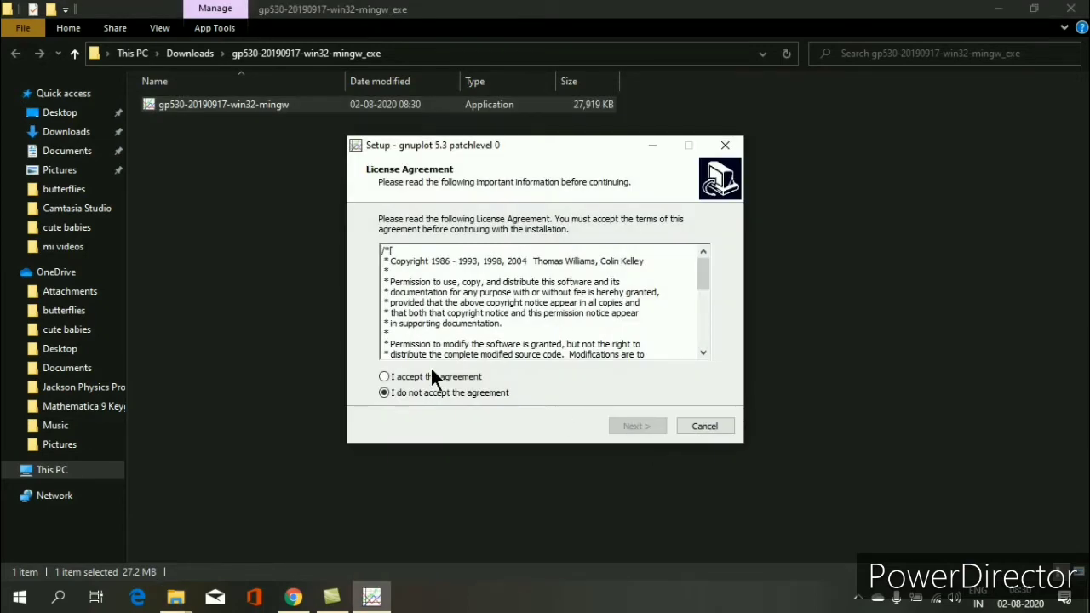
Accept the licence agreement, keep the C:\Program Files (x86)\gnuplot destination and Full installation, and advance to the additional tasks.
{"action": "left_click", "coordinate": [454, 378]}
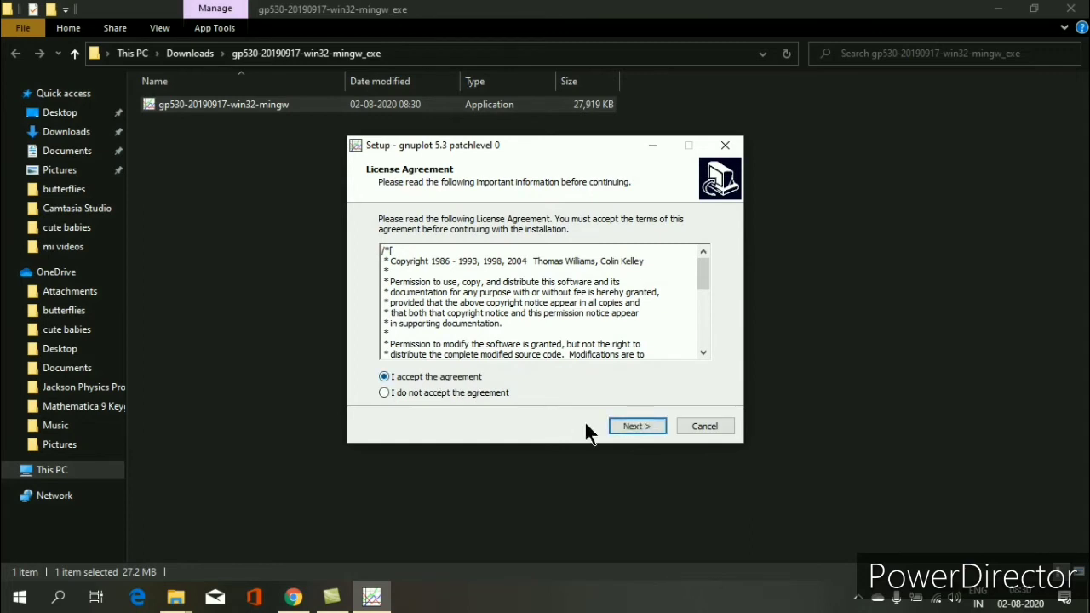
{"action": "left_click", "coordinate": [638, 428]}
{"action": "left_click", "coordinate": [639, 426]}
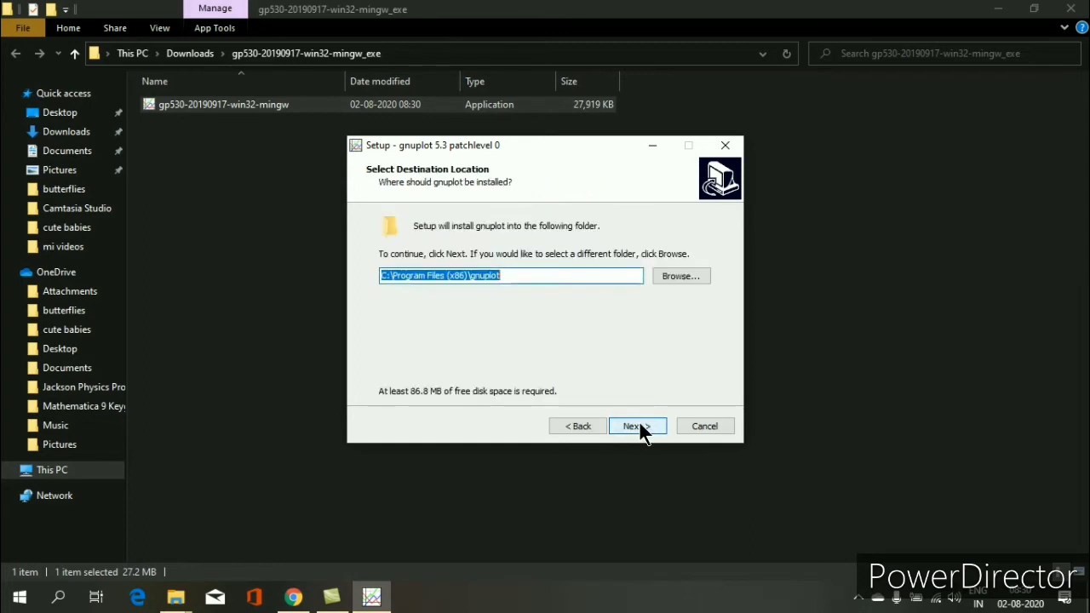
{"action": "left_click", "coordinate": [638, 426]}
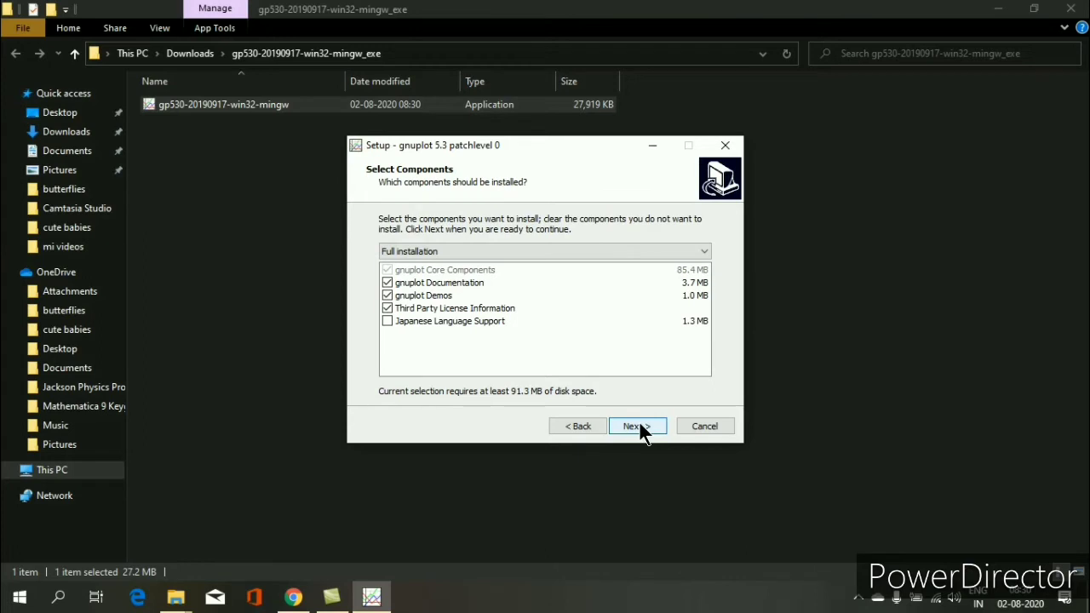
{"action": "left_click", "coordinate": [639, 426]}
{"action": "left_click", "coordinate": [639, 426]}
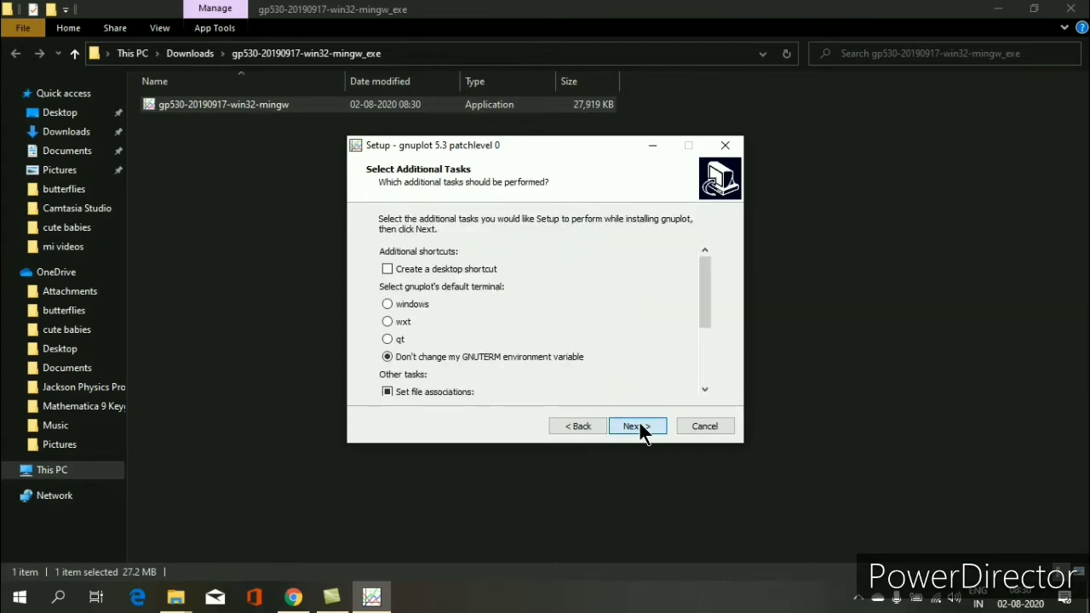
Enable creating a desktop shortcut and adding the application directory to the PATH environment variable.
{"action": "left_click", "coordinate": [449, 269]}
{"action": "left_click", "coordinate": [705, 389]}
{"action": "left_click", "coordinate": [705, 389]}
{"action": "left_click", "coordinate": [705, 389]}
{"action": "left_click", "coordinate": [705, 389]}
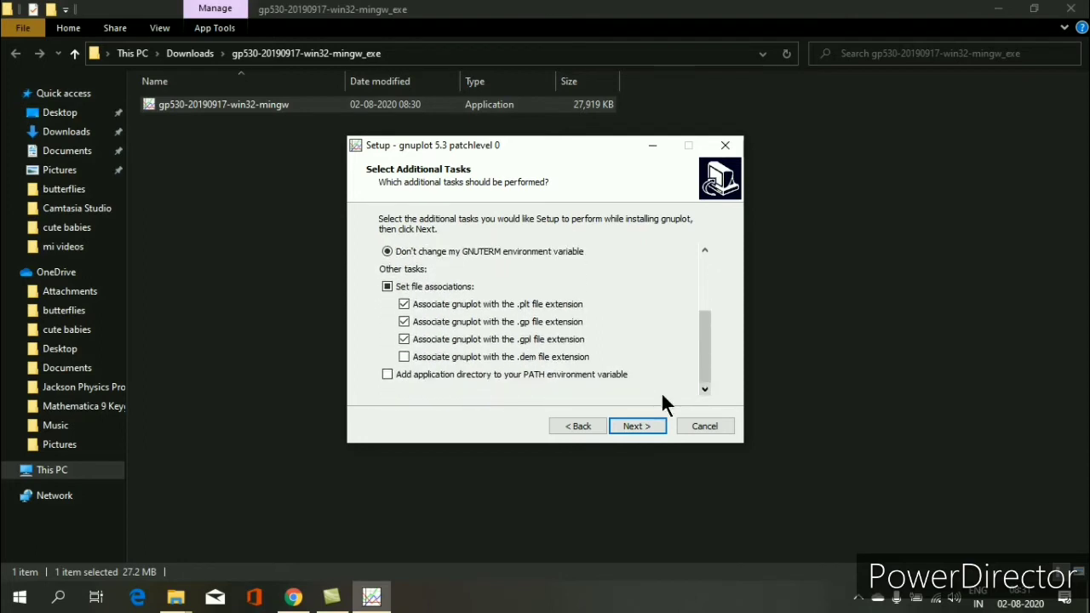
{"action": "left_click", "coordinate": [532, 375]}
{"action": "left_click_drag", "start_coordinate": [704, 325], "coordinate": [708, 287]}
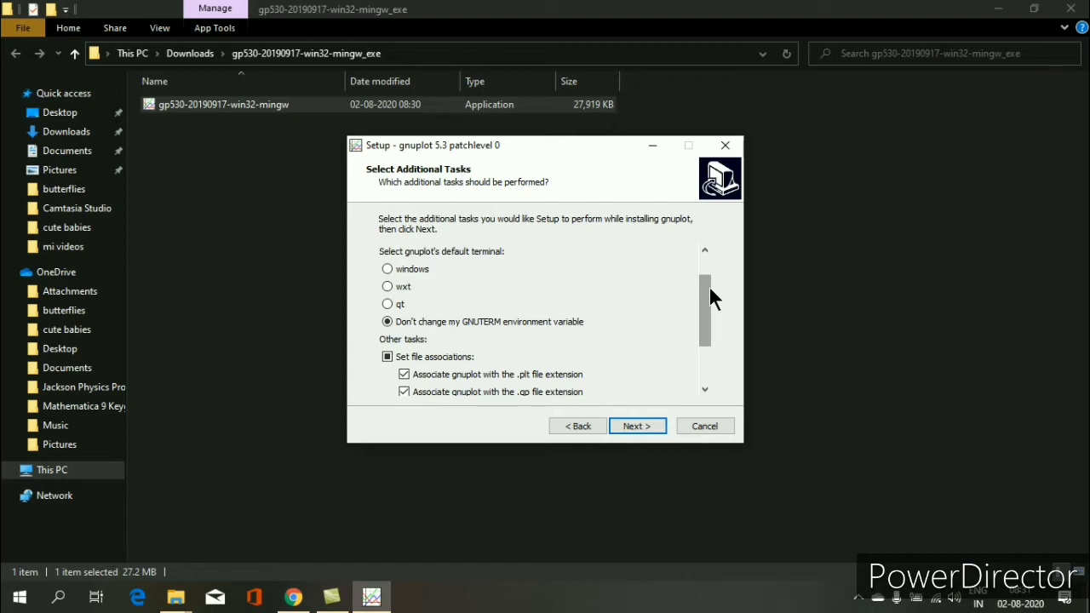
Install gnuplot with the chosen tasks and continue past the setup's information page.
{"action": "left_click", "coordinate": [648, 427]}
{"action": "left_click", "coordinate": [648, 426]}
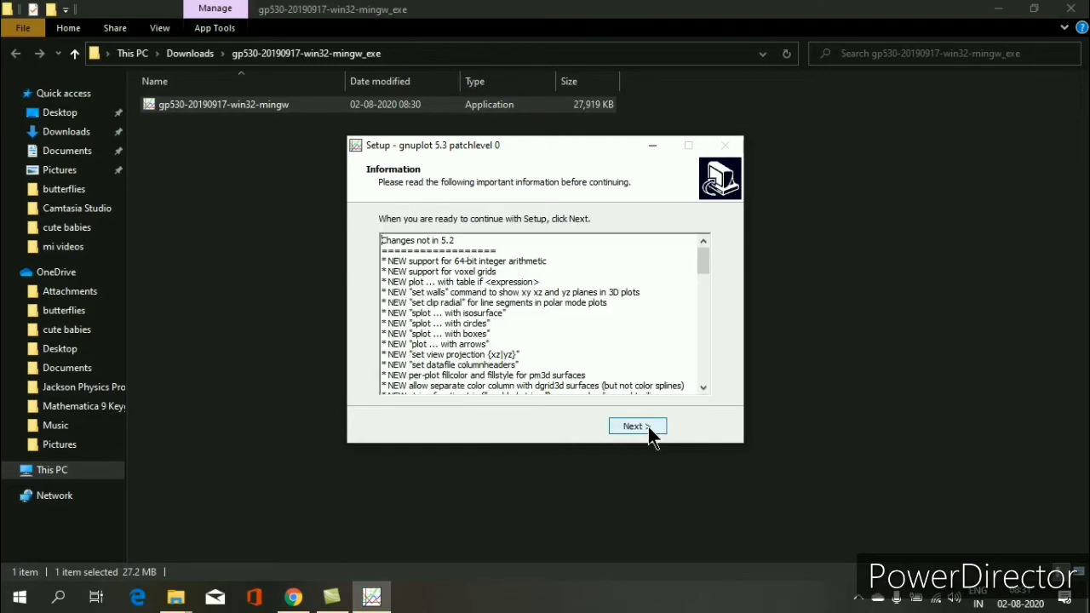
{"action": "left_click", "coordinate": [648, 426]}
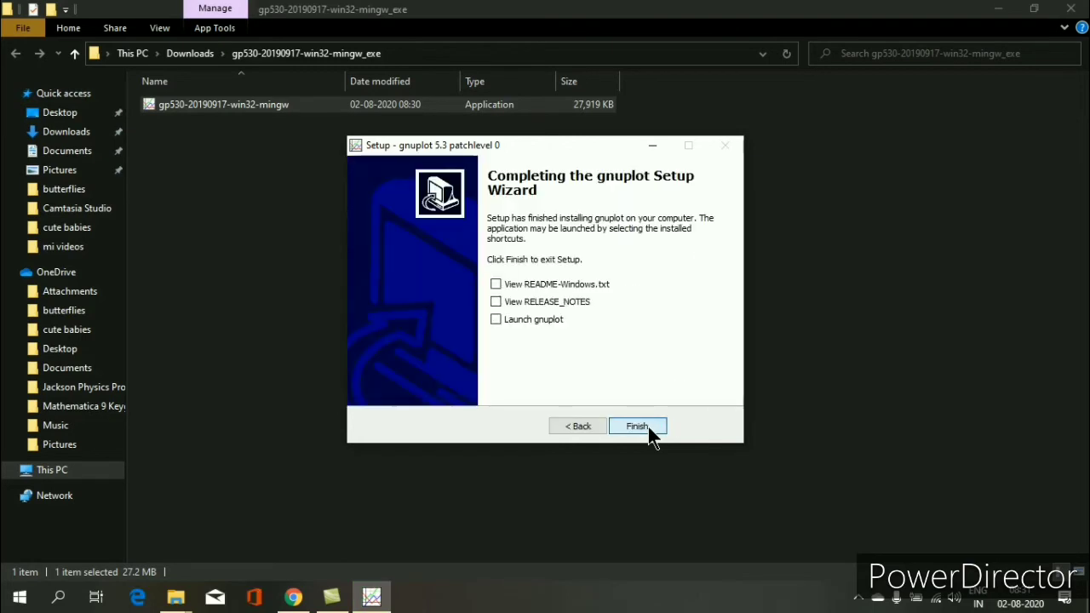
Finish the setup with Launch gnuplot enabled, dismiss the error dialog, and open gnuplot from its desktop shortcut.
{"action": "left_click", "coordinate": [536, 317]}
{"action": "left_click", "coordinate": [655, 431]}
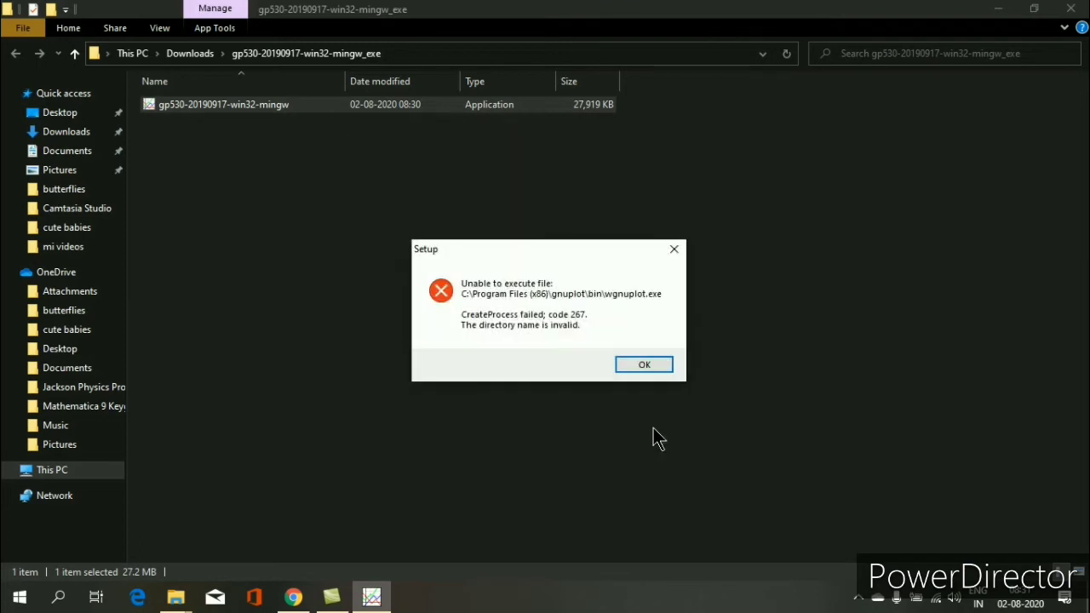
{"action": "left_click", "coordinate": [644, 366]}
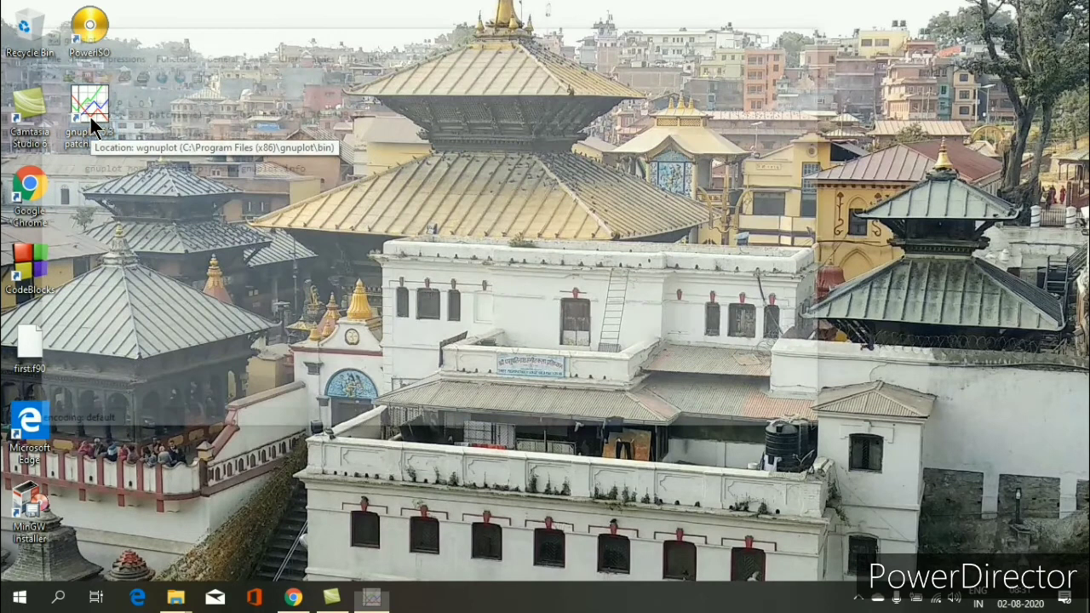
{"action": "double_click", "coordinate": [92, 124]}
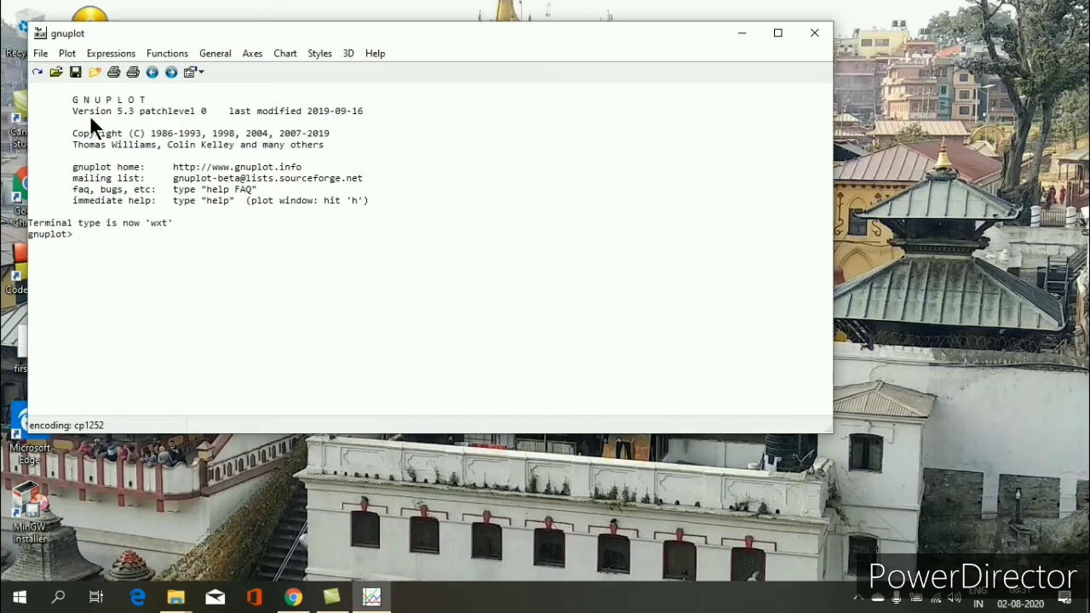
Minimize gnuplot, search Google in Chrome for "xmgrace for windows", and download QtGrace from its SourceForge page.
{"action": "left_click", "coordinate": [746, 31]}
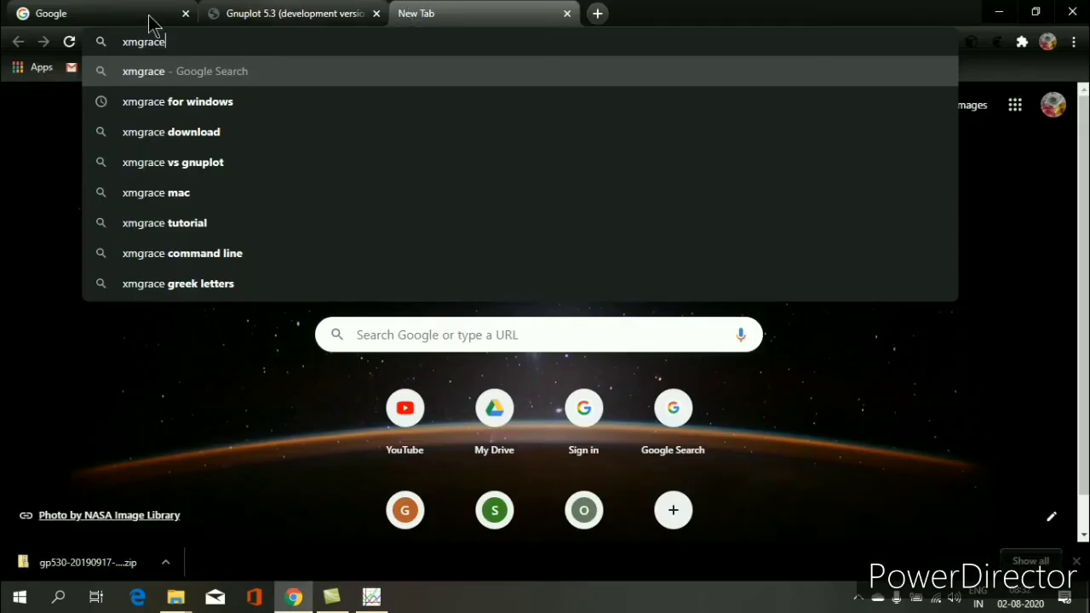
{"action": "left_click", "coordinate": [172, 106]}
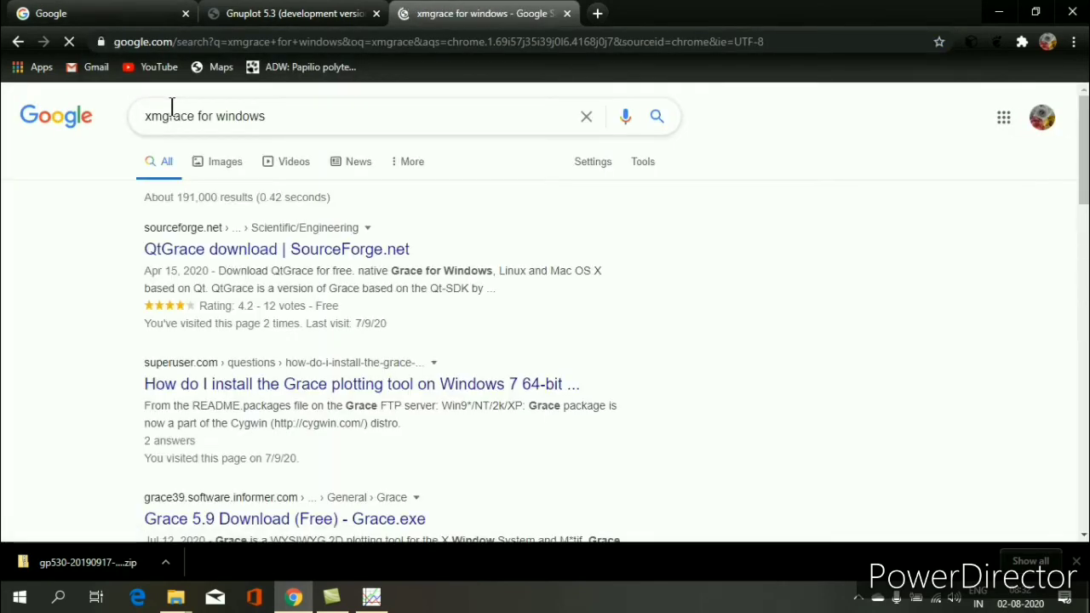
{"action": "left_click", "coordinate": [218, 249]}
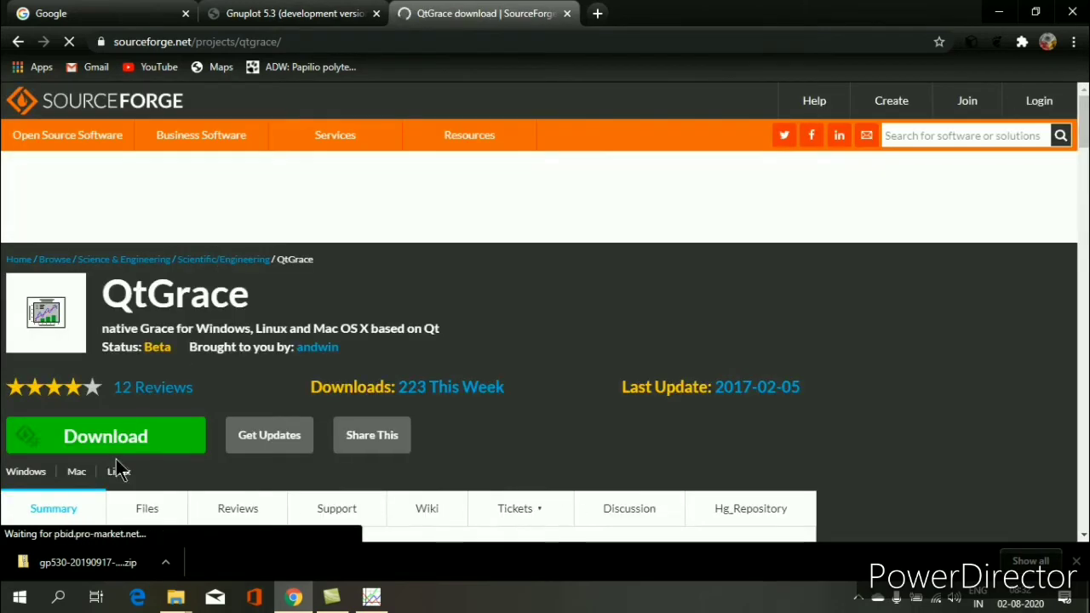
{"action": "left_click", "coordinate": [137, 450]}
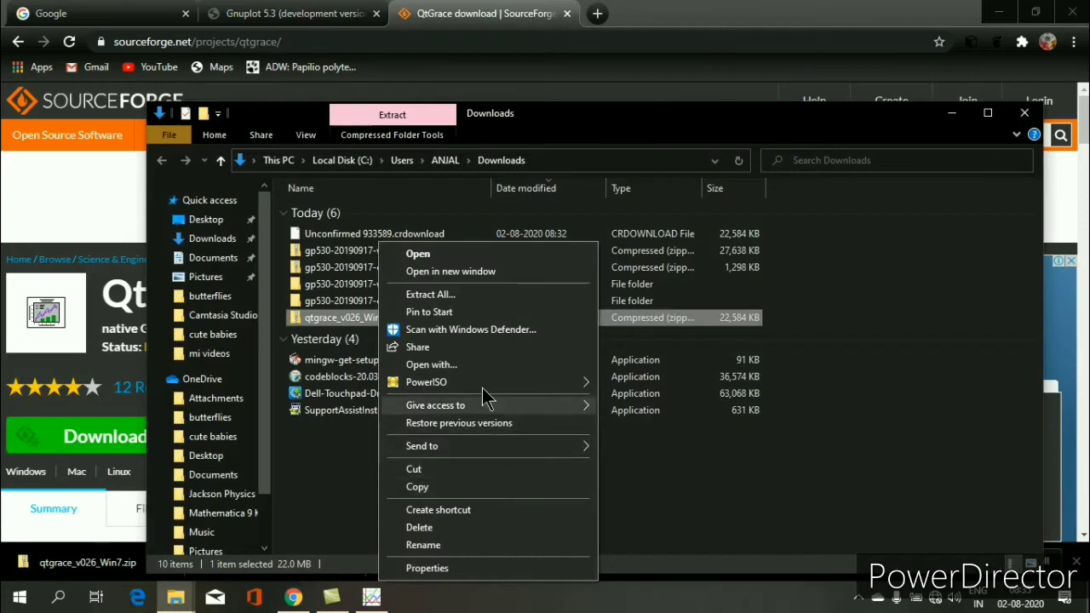
Extract qtgrace_v026_Win7.zip to the proposed folder in Downloads and open the bin folder inside the extracted files.
{"action": "left_click", "coordinate": [450, 292]}
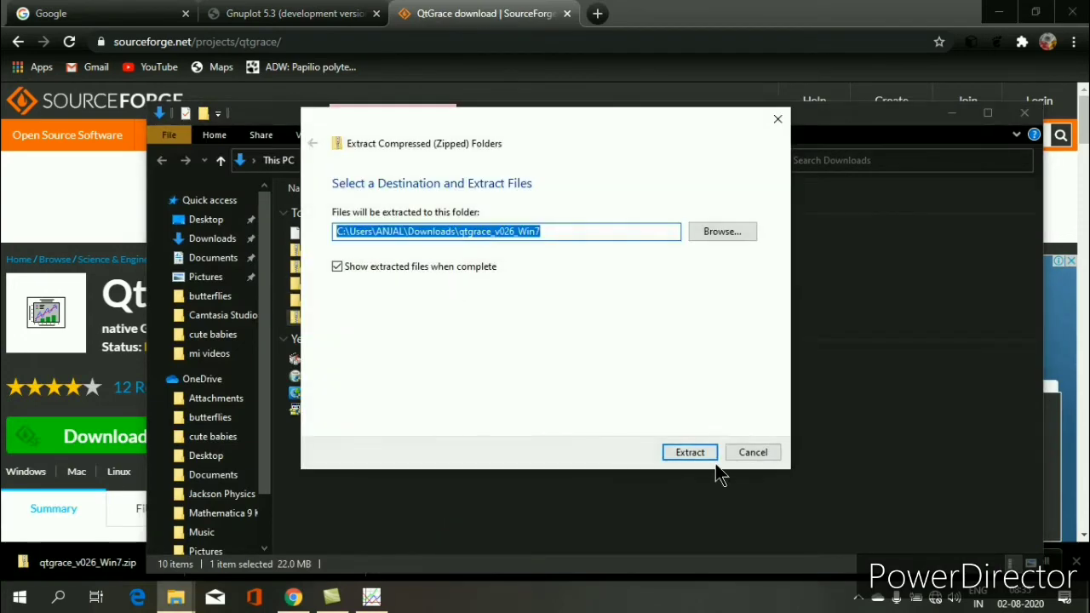
{"action": "left_click", "coordinate": [705, 460]}
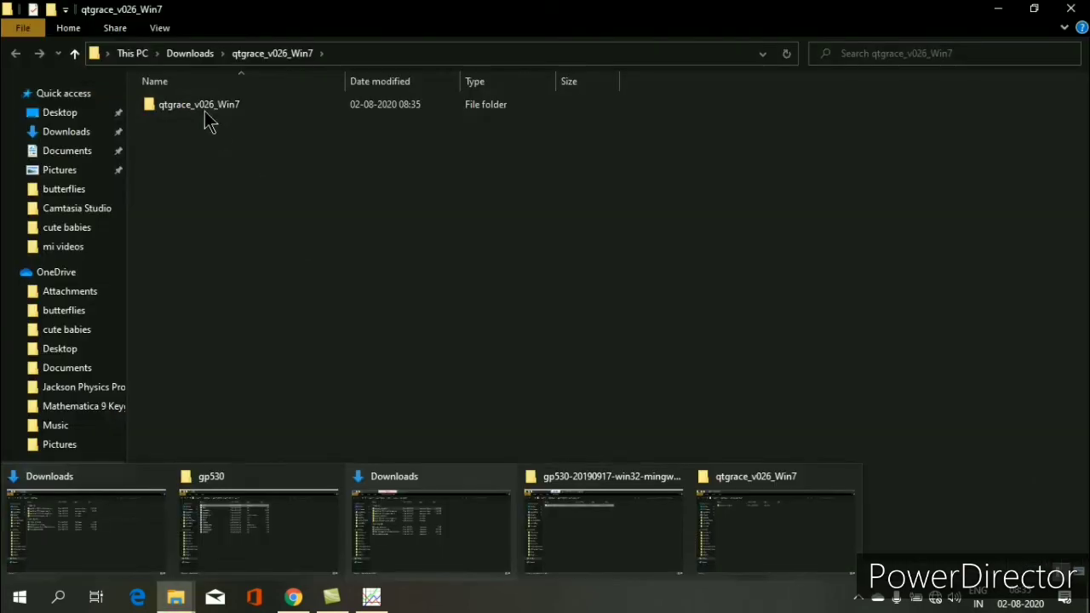
{"action": "double_click", "coordinate": [200, 106]}
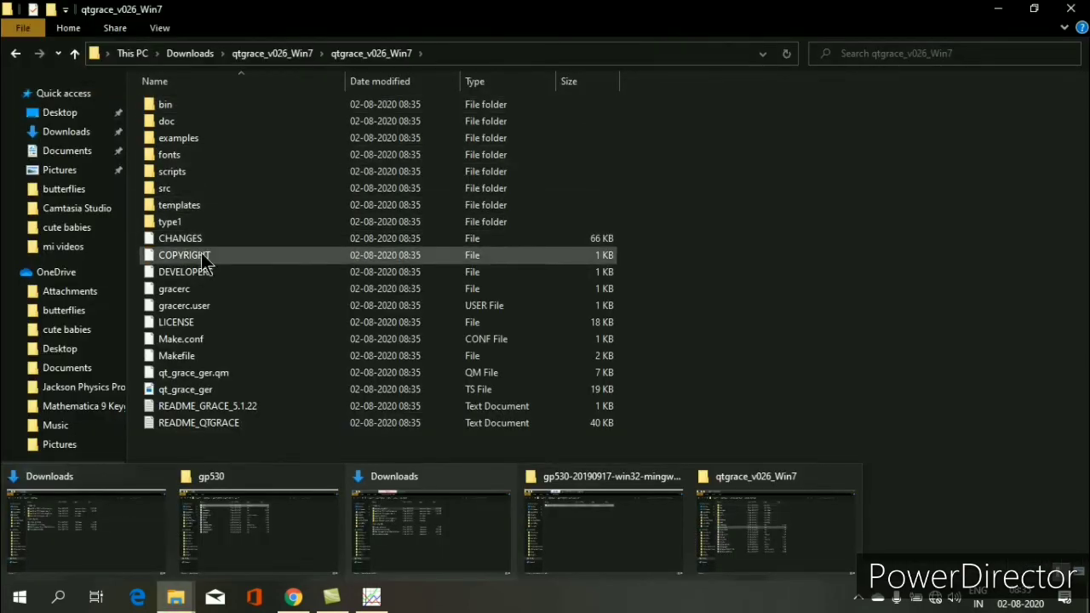
{"action": "double_click", "coordinate": [201, 108]}
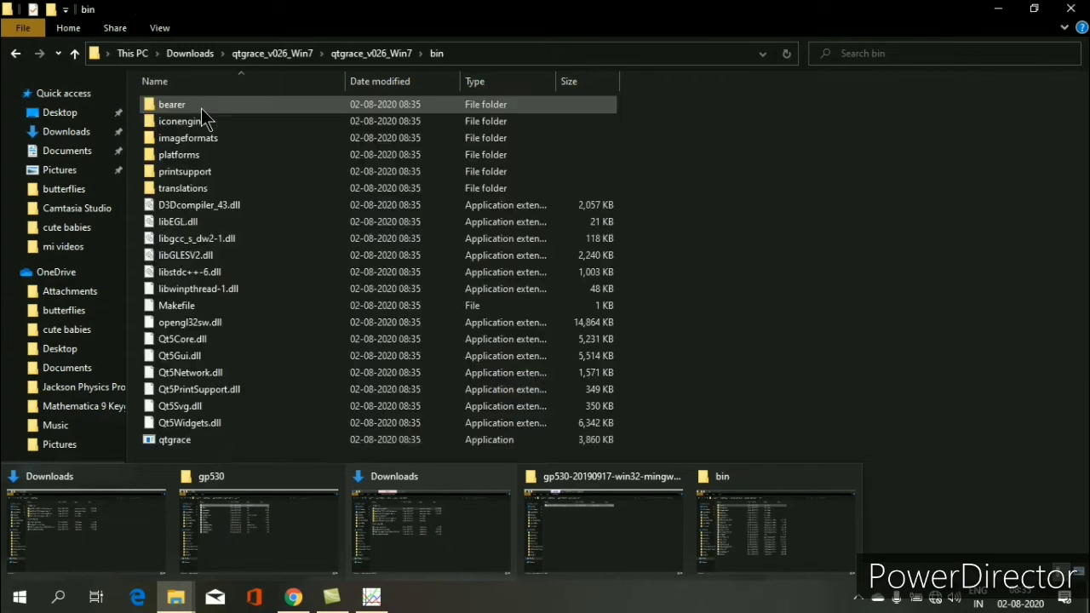
Launch qtgrace from the bin folder, allow it to run despite the SmartScreen warning, and continue past the Setup Wizard's Welcome page.
{"action": "double_click", "coordinate": [188, 439]}
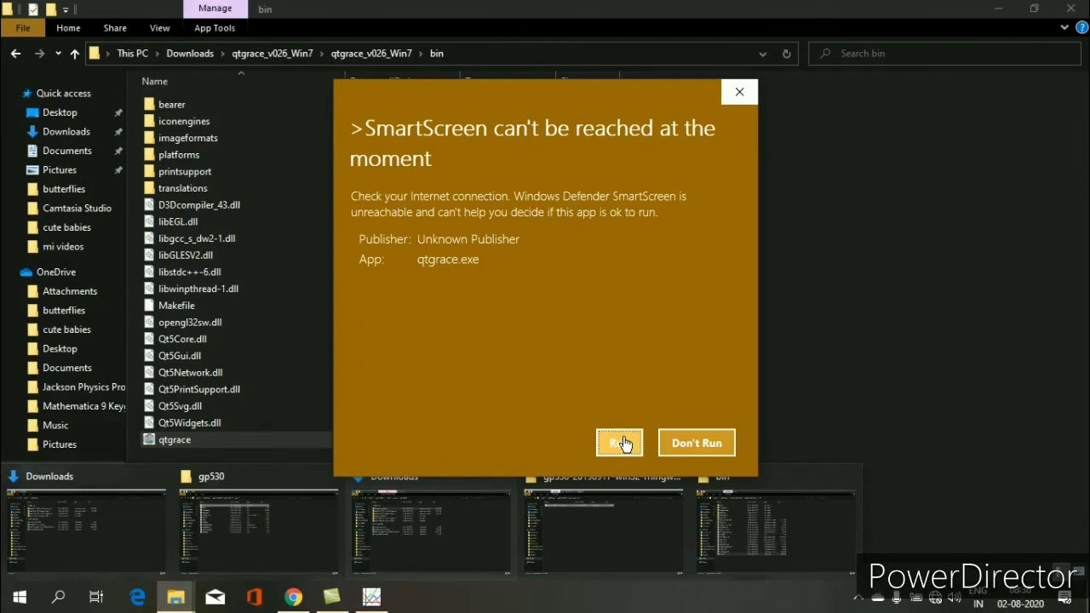
{"action": "left_click", "coordinate": [624, 444]}
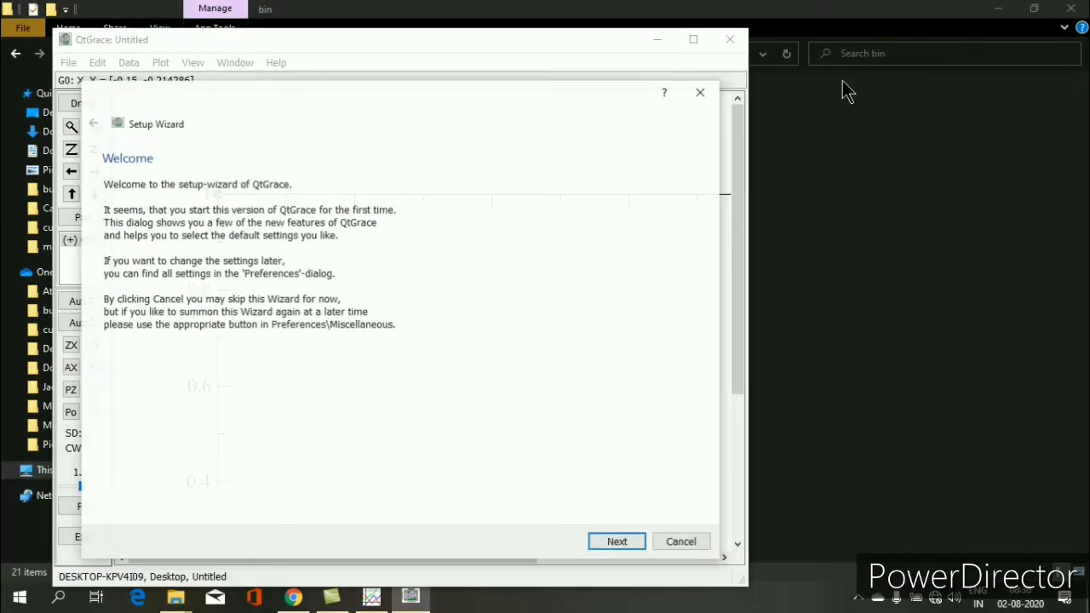
{"action": "left_click", "coordinate": [623, 542]}
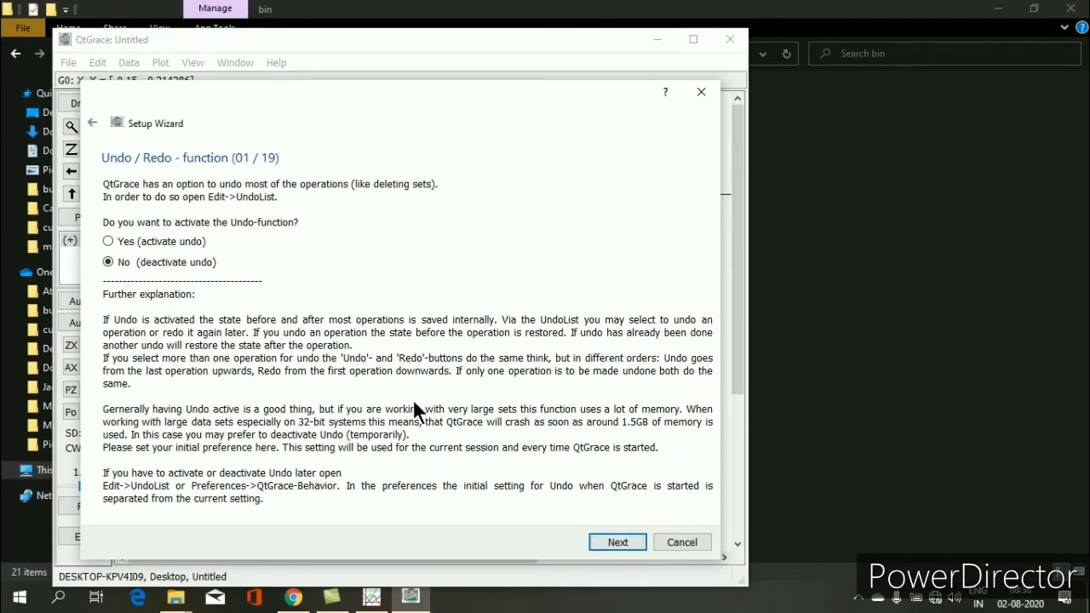